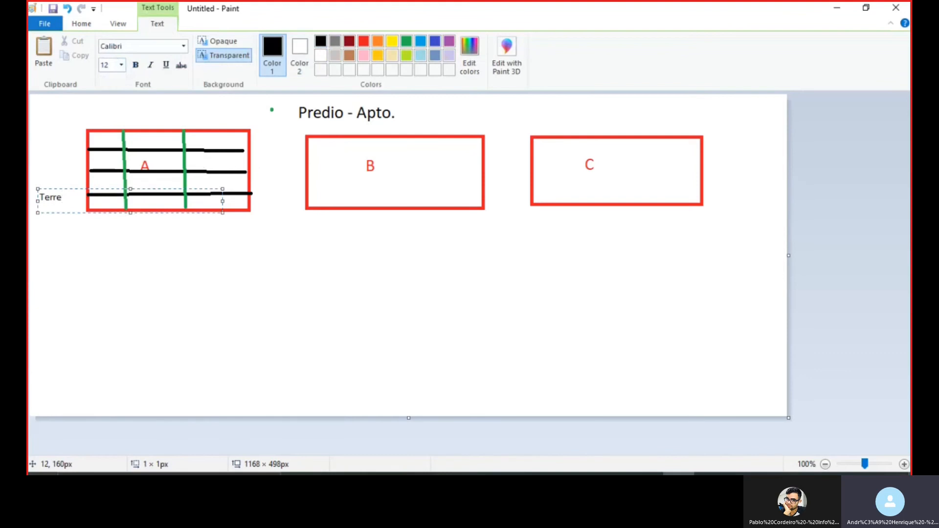
Discard the unfinished ground-floor label and add the text "1º andar" beside the second row from the bottom of block A
{"action": "type", "text": "o"}
{"action": "key", "text": "Escape"}
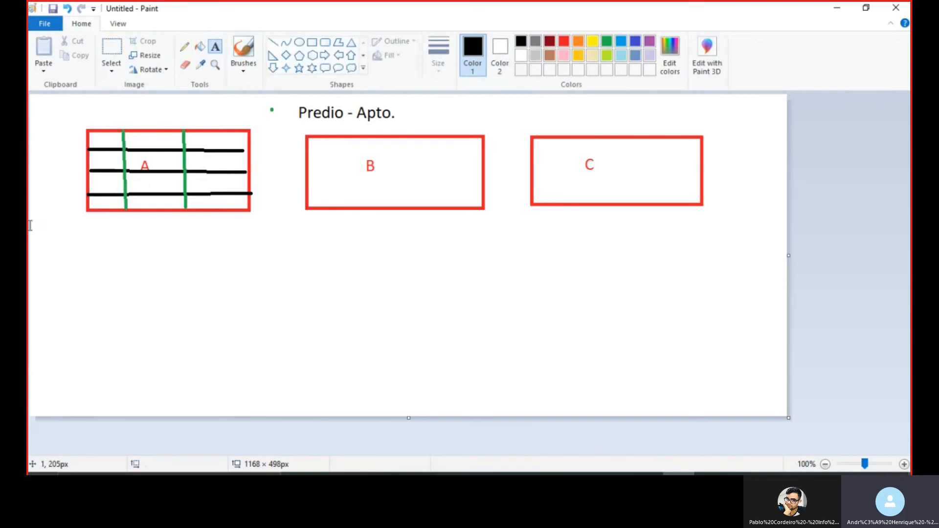
{"action": "left_click", "coordinate": [36, 175]}
{"action": "type", "text": "1o"}
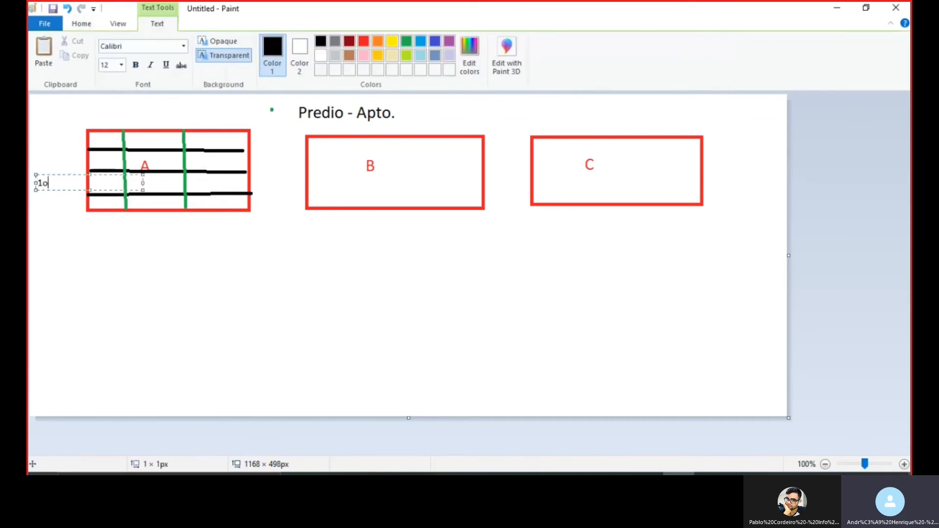
{"action": "key", "text": "BackSpace"}
{"action": "type", "text": "º andar"}
{"action": "left_click", "coordinate": [107, 163]}
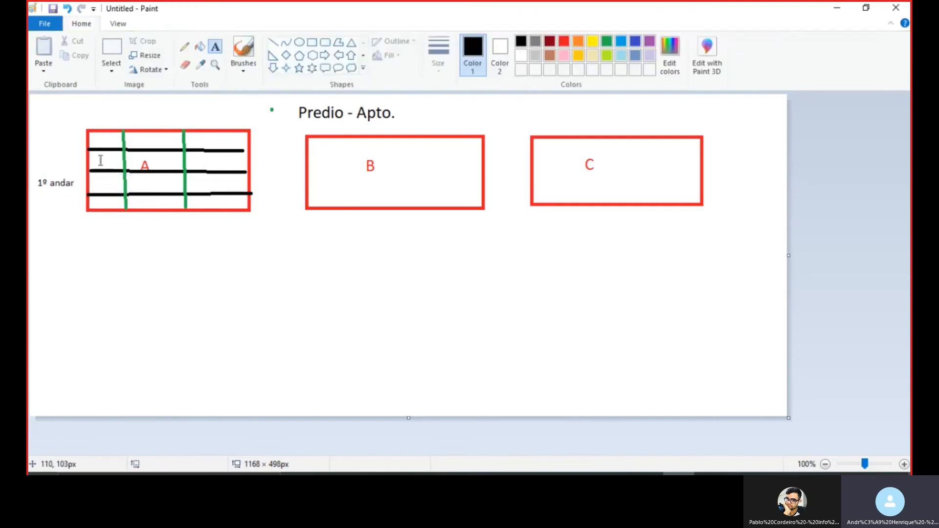
Place the text "a" in the first cell of block A's second row from the top
{"action": "left_click", "coordinate": [100, 152]}
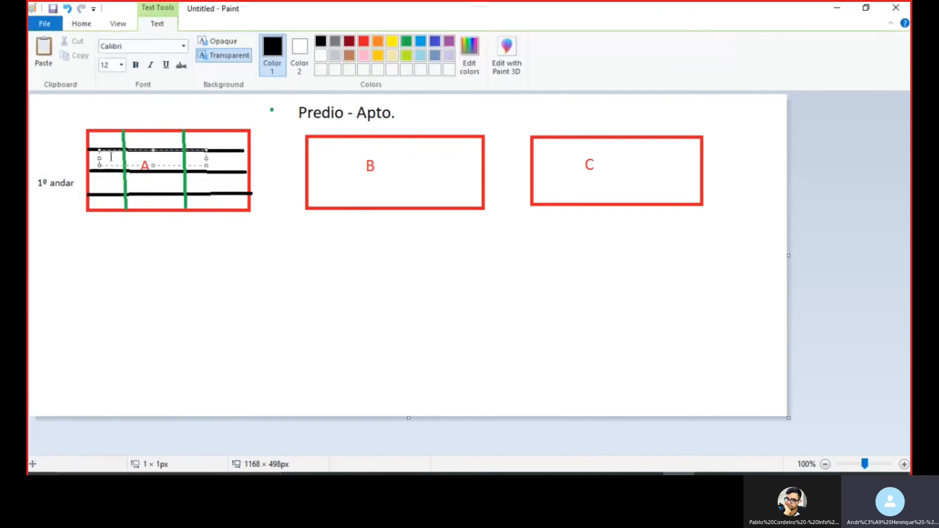
{"action": "type", "text": "a"}
{"action": "left_click", "coordinate": [102, 200]}
Try numbering block A's cells with 101 and 102 in the bottom row and 101 in the row above
{"action": "left_click", "coordinate": [101, 201]}
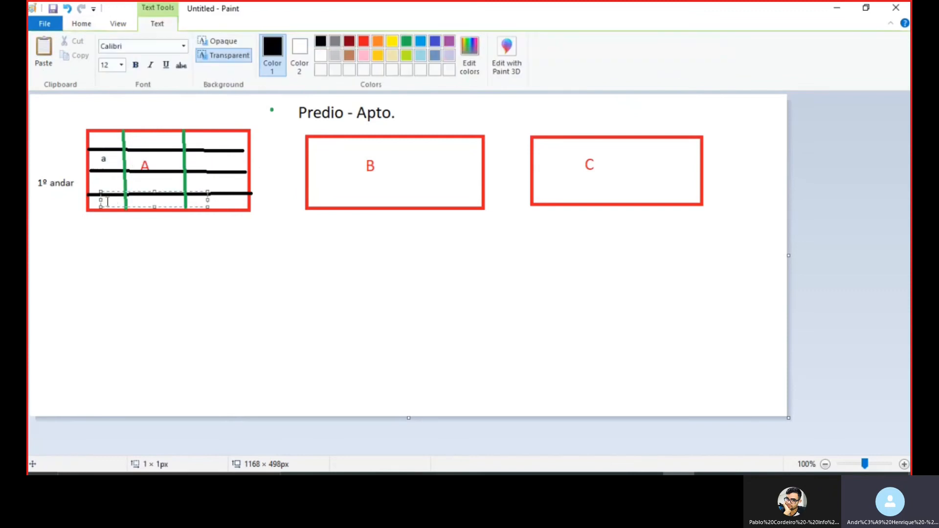
{"action": "type", "text": "101"}
{"action": "left_click", "coordinate": [155, 201]}
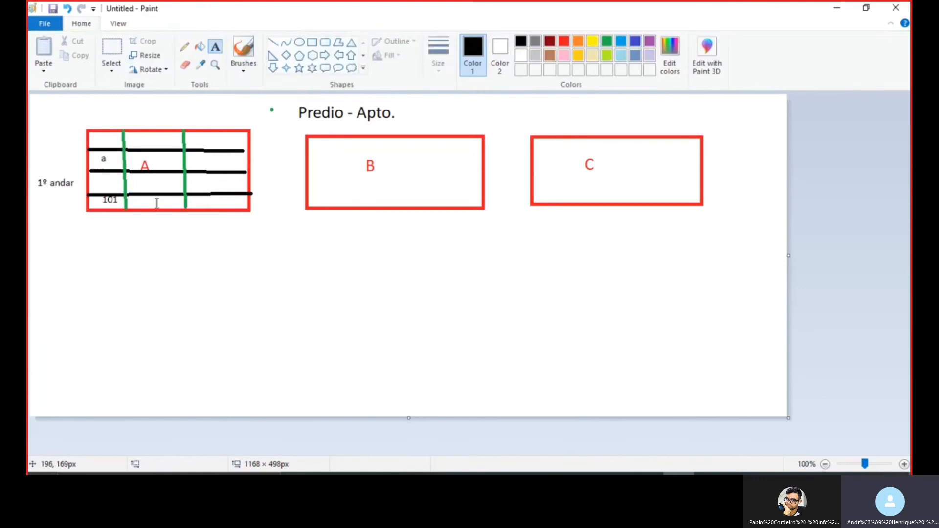
{"action": "left_click", "coordinate": [152, 201]}
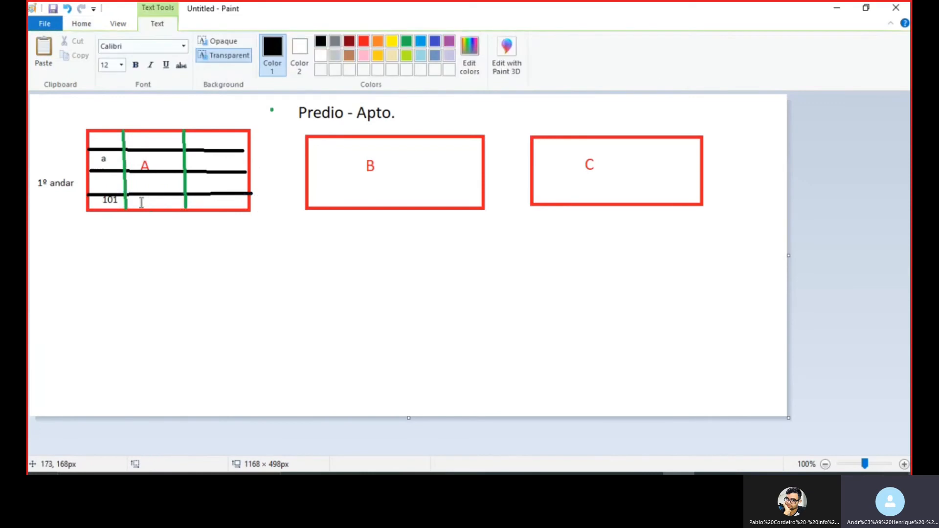
{"action": "left_click", "coordinate": [141, 202]}
{"action": "left_click", "coordinate": [138, 195]}
{"action": "type", "text": "102"}
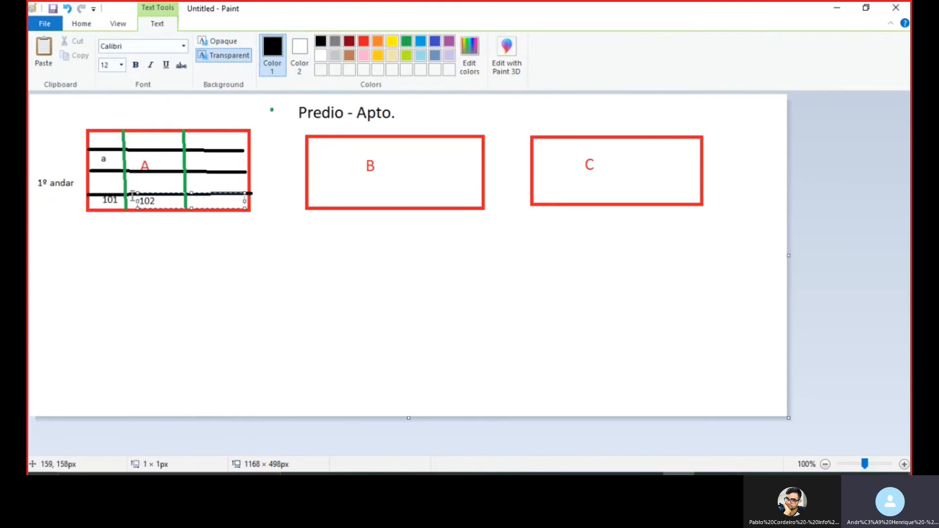
{"action": "left_click", "coordinate": [102, 181]}
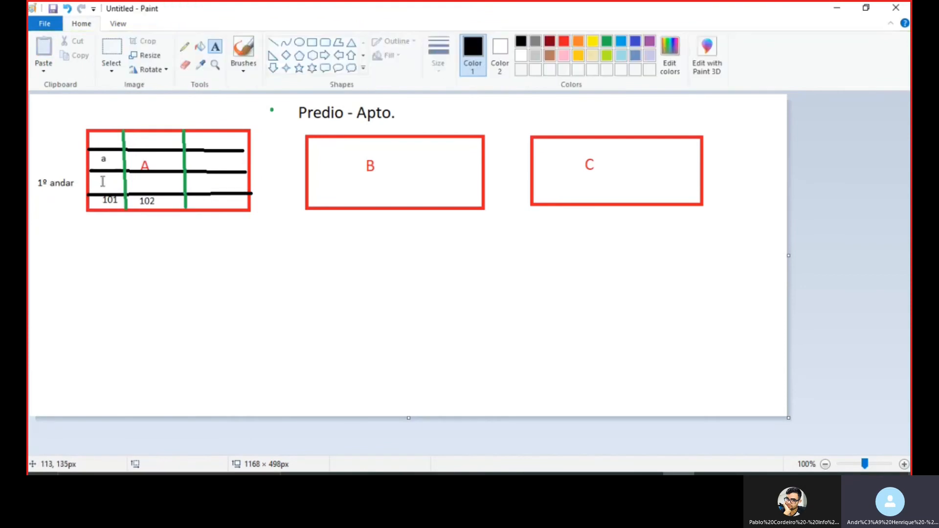
{"action": "left_click", "coordinate": [103, 182]}
{"action": "type", "text": "101"}
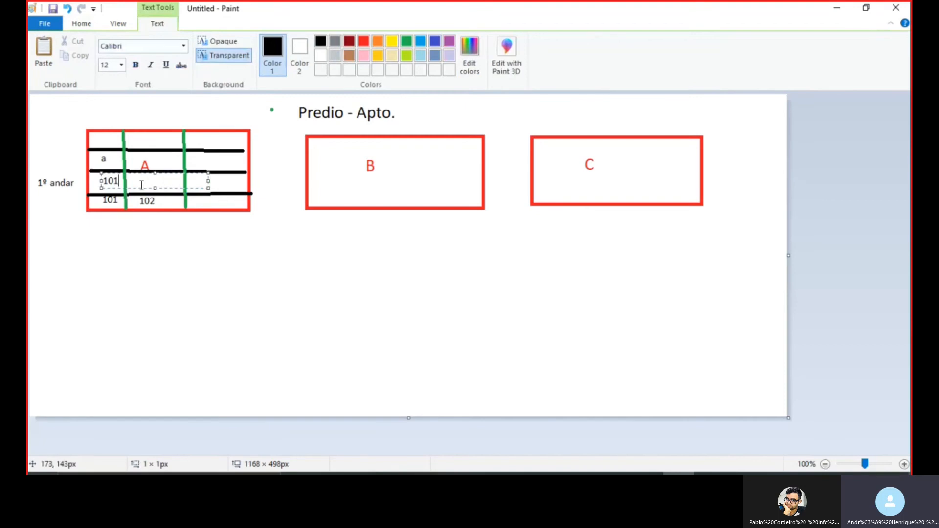
Undo the apartment numbers placed in block A
{"action": "key", "text": "ctrl+z"}
{"action": "key", "text": "ctrl+z"}
{"action": "key", "text": "ctrl+z"}
{"action": "key", "text": "ctrl+z"}
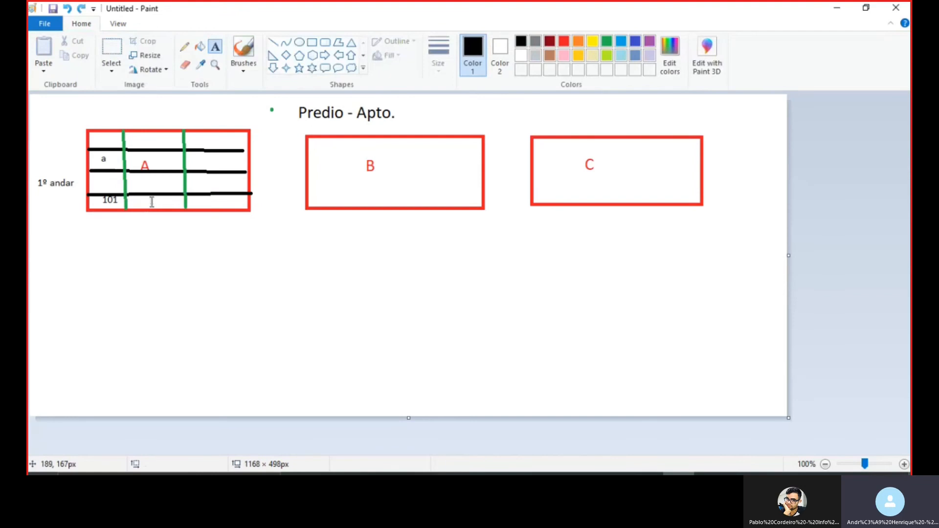
Number the three apartments in block A's "1º andar" row as 101, 102 and 103
{"action": "left_click", "coordinate": [105, 184]}
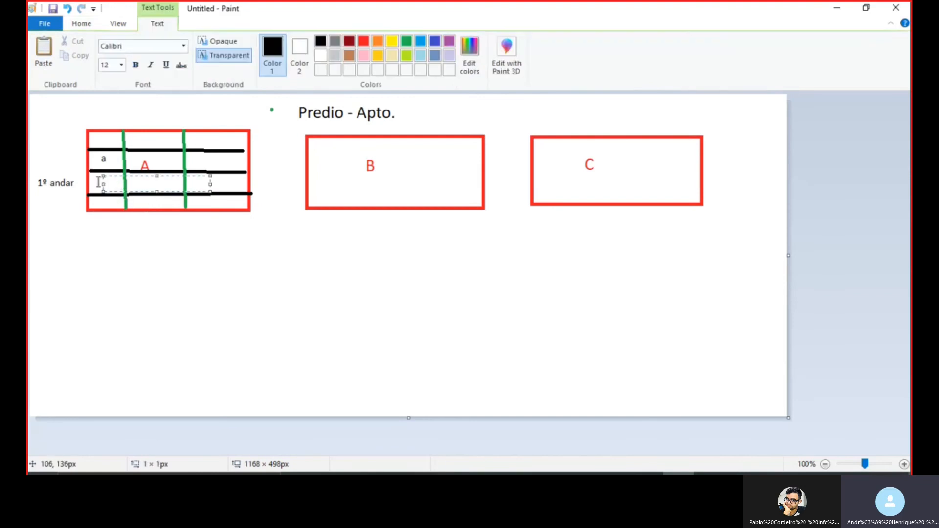
{"action": "left_click_drag", "start_coordinate": [102, 182], "coordinate": [93, 182]}
{"action": "type", "text": "101"}
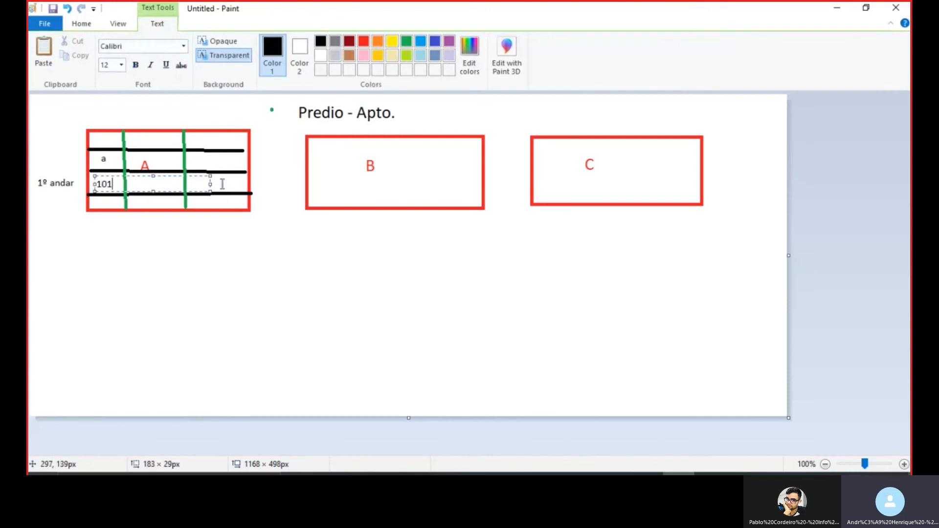
{"action": "left_click", "coordinate": [165, 184]}
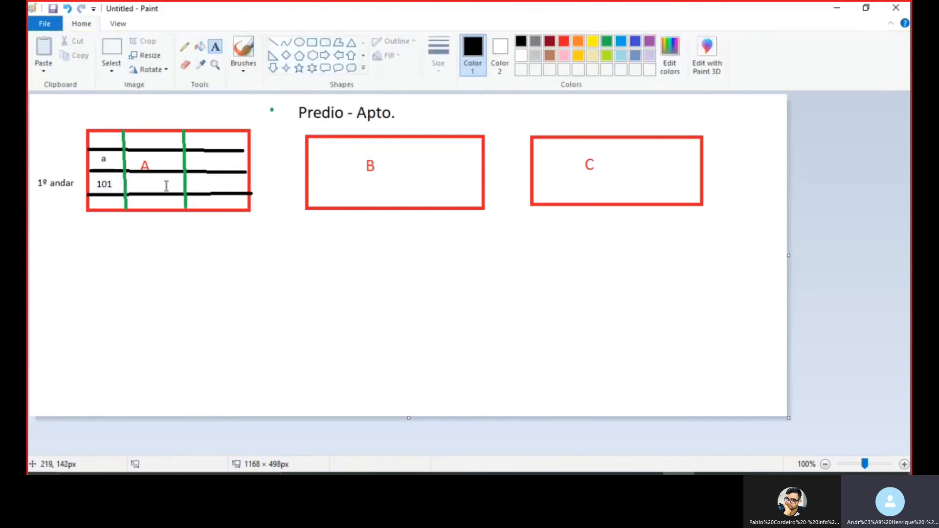
{"action": "left_click", "coordinate": [149, 183]}
{"action": "type", "text": "102"}
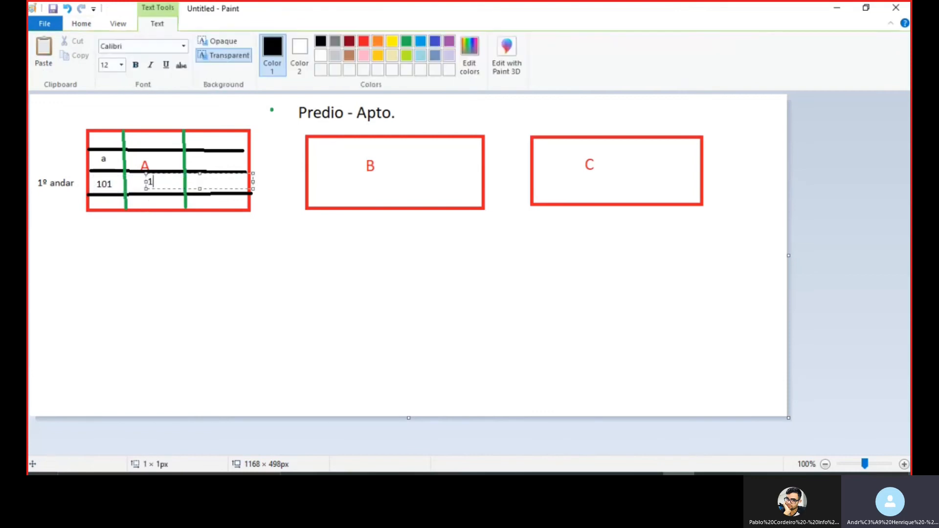
{"action": "left_click", "coordinate": [215, 185]}
{"action": "left_click", "coordinate": [202, 185]}
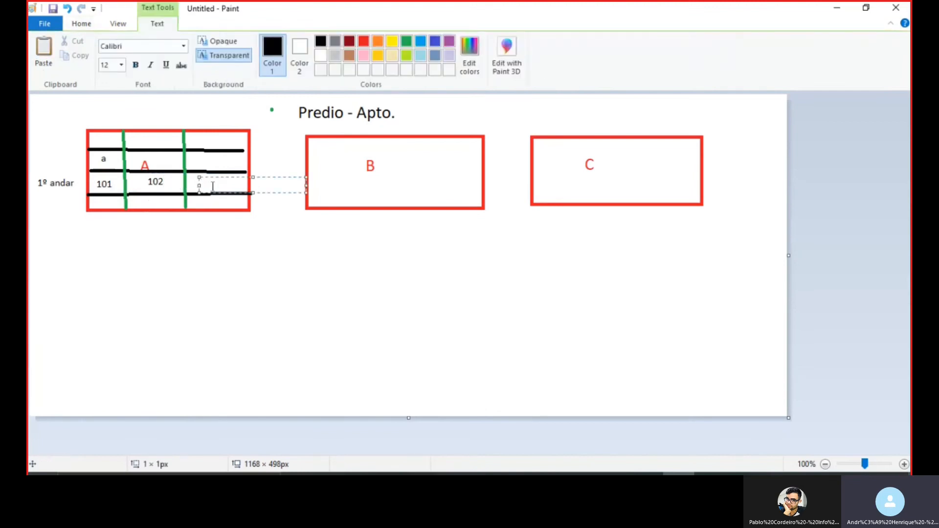
{"action": "type", "text": "103"}
{"action": "left_click", "coordinate": [299, 347]}
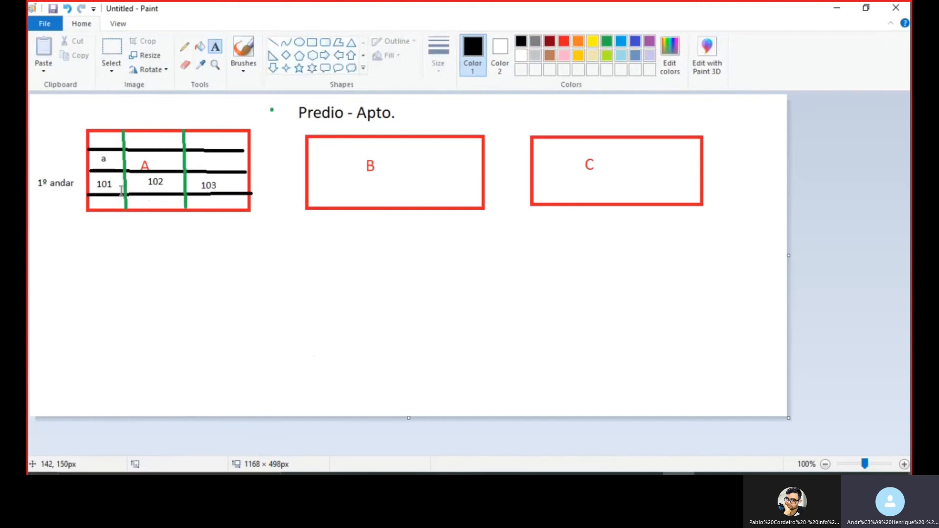
Switch from Paint to the Monitor system and close the window for company 2 - 1, FLAMAC INCORPORACAO E CONSTRUCAO LTDA
{"action": "left_click", "coordinate": [836, 8]}
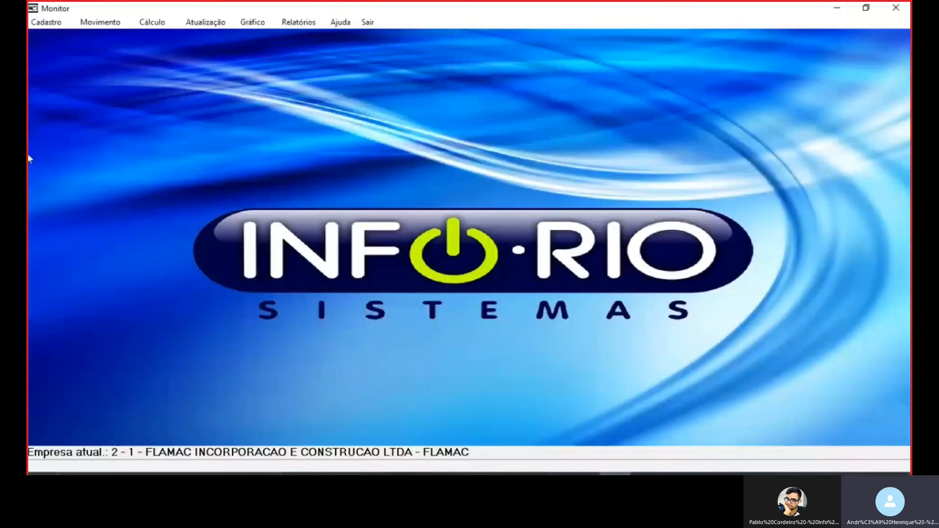
{"action": "left_click", "coordinate": [46, 22]}
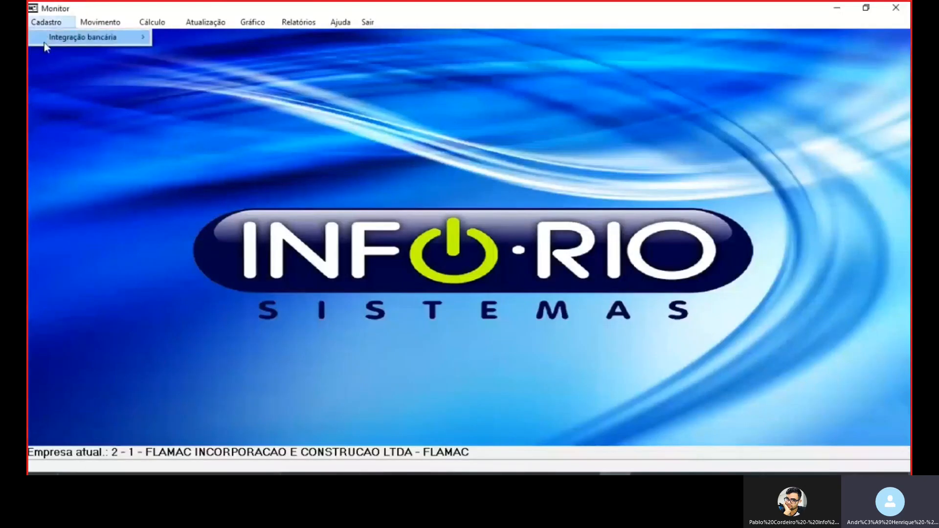
{"action": "left_click", "coordinate": [222, 115]}
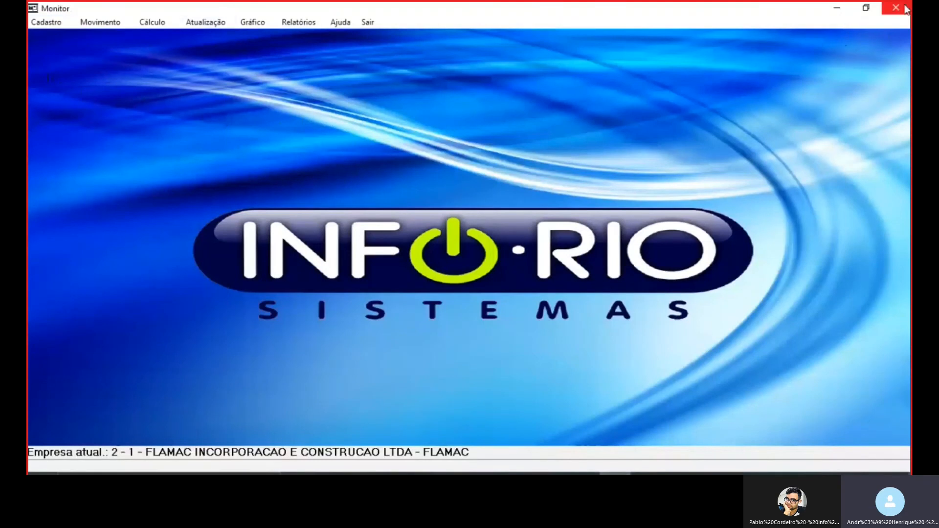
{"action": "left_click", "coordinate": [51, 23]}
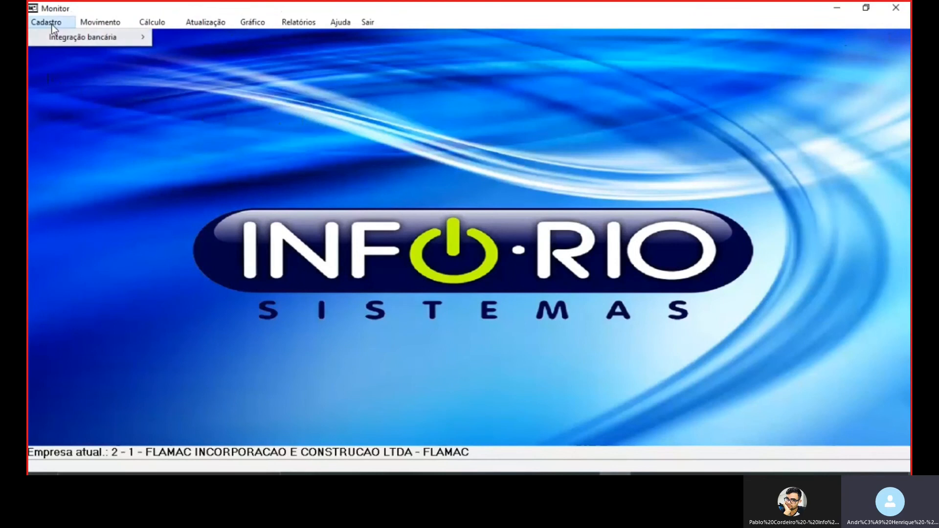
{"action": "left_click", "coordinate": [899, 8]}
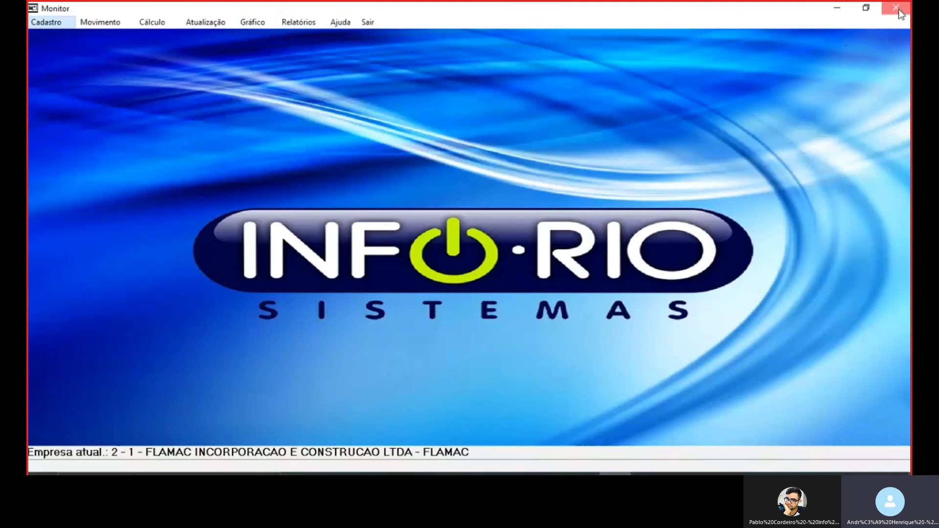
{"action": "left_click", "coordinate": [897, 8]}
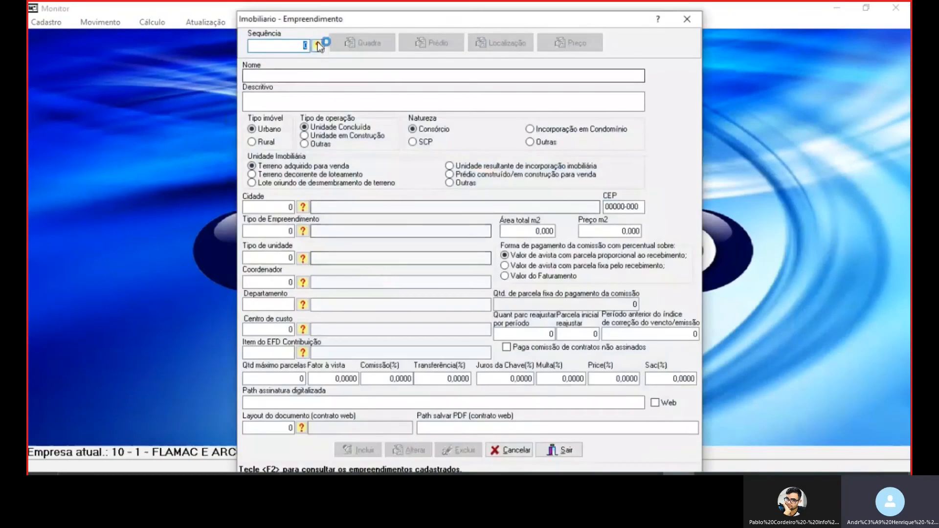
Load the Residencial Parque Capibaribe record in the Empreendimento form and check its unit type
{"action": "left_click", "coordinate": [318, 45]}
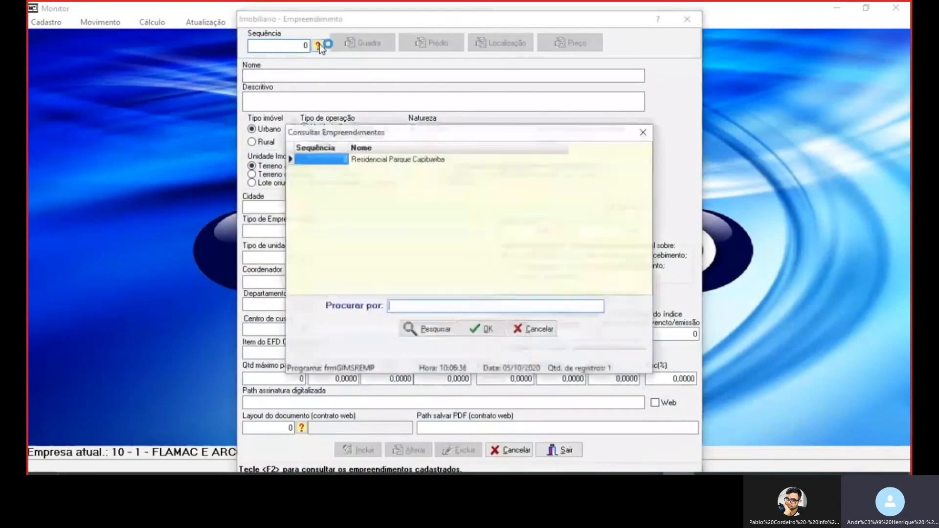
{"action": "double_click", "coordinate": [388, 160]}
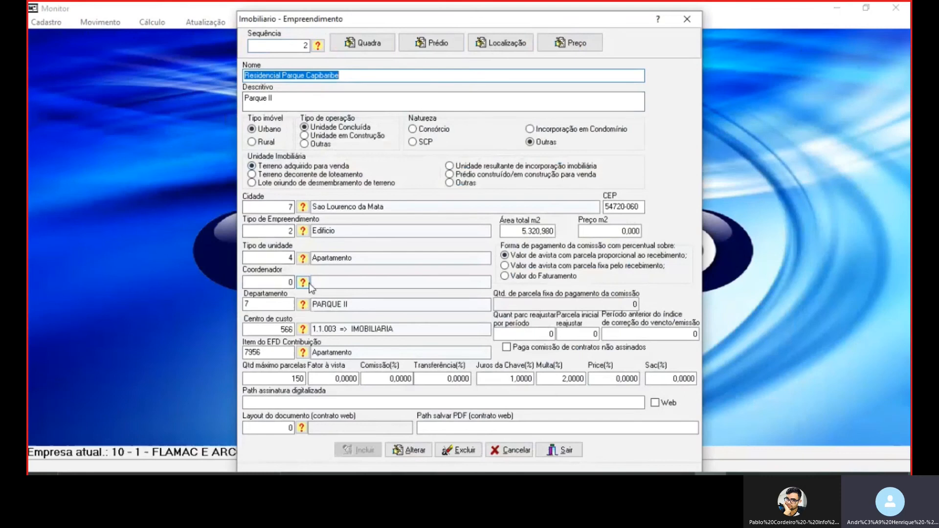
{"action": "left_click", "coordinate": [274, 255]}
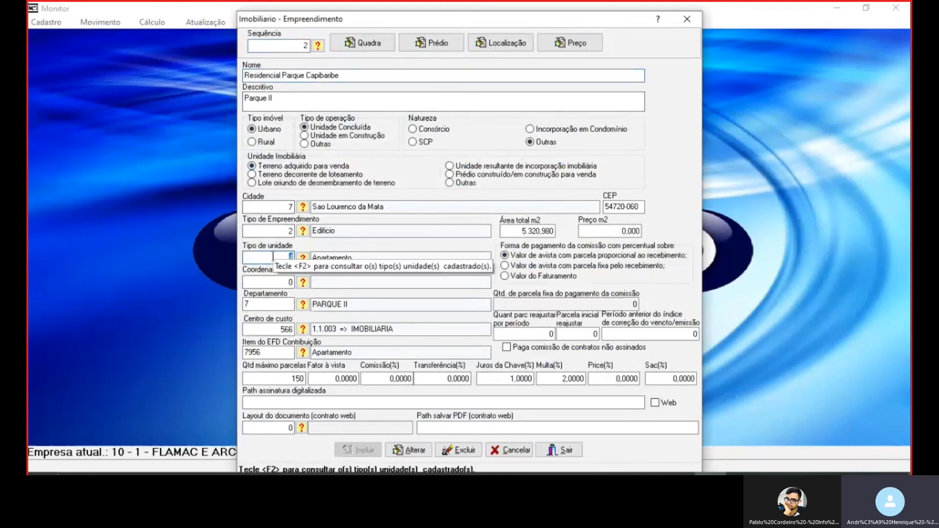
{"action": "type", "text": "4"}
{"action": "key", "text": "Tab"}
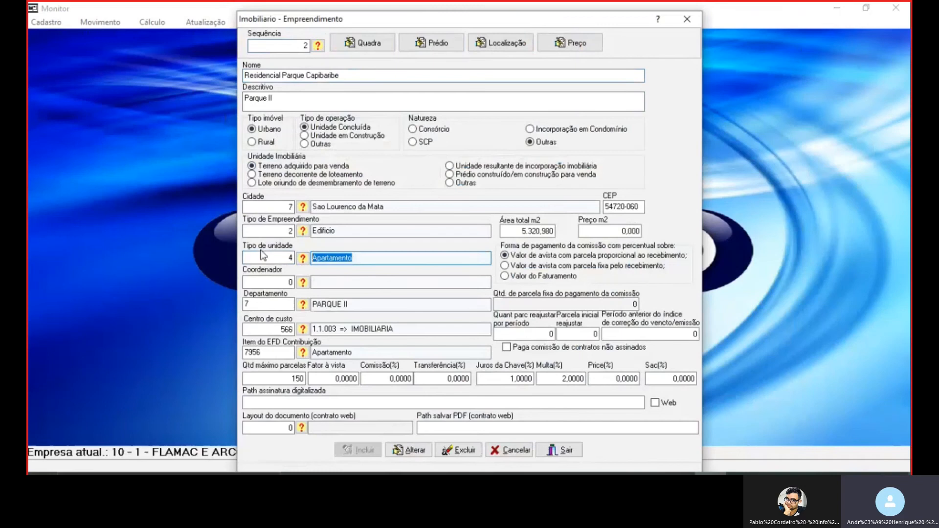
Open the Imobiliario development type registration (104 - Tipo de Empreendimento) and load the Edificio record to review its options
{"action": "left_click", "coordinate": [48, 25]}
{"action": "mouse_move", "coordinate": [92, 250]}
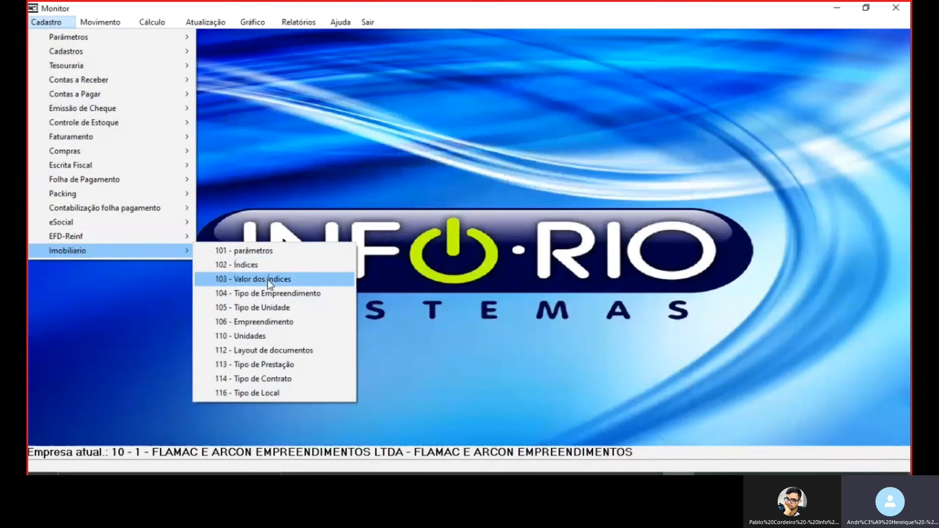
{"action": "left_click", "coordinate": [270, 293]}
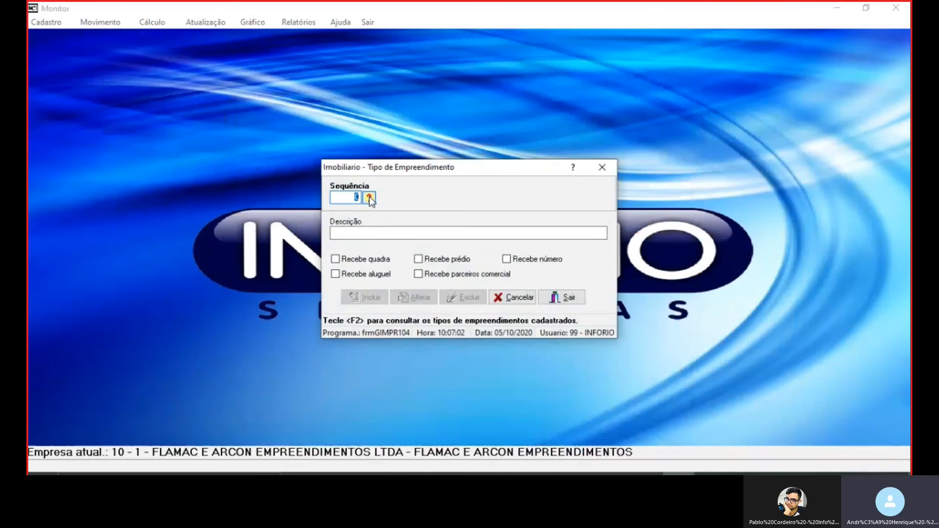
{"action": "left_click", "coordinate": [369, 198]}
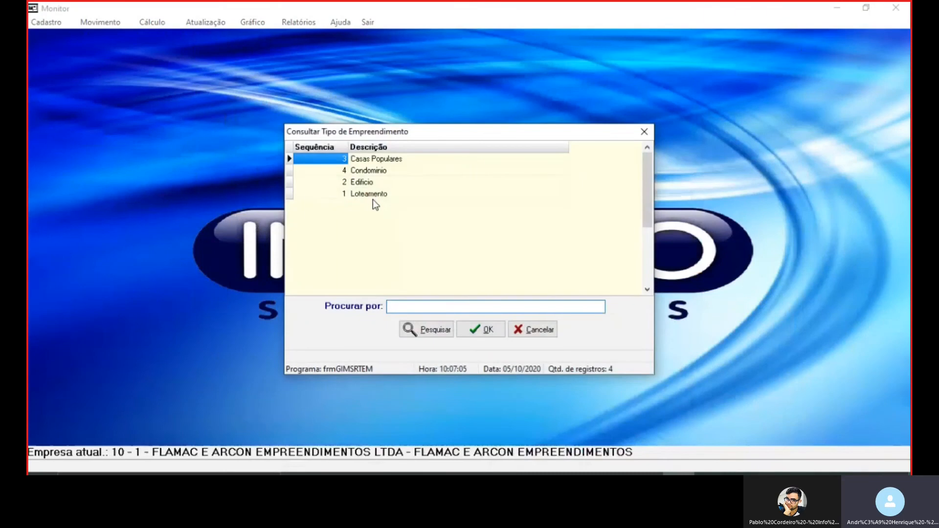
{"action": "left_click", "coordinate": [370, 182]}
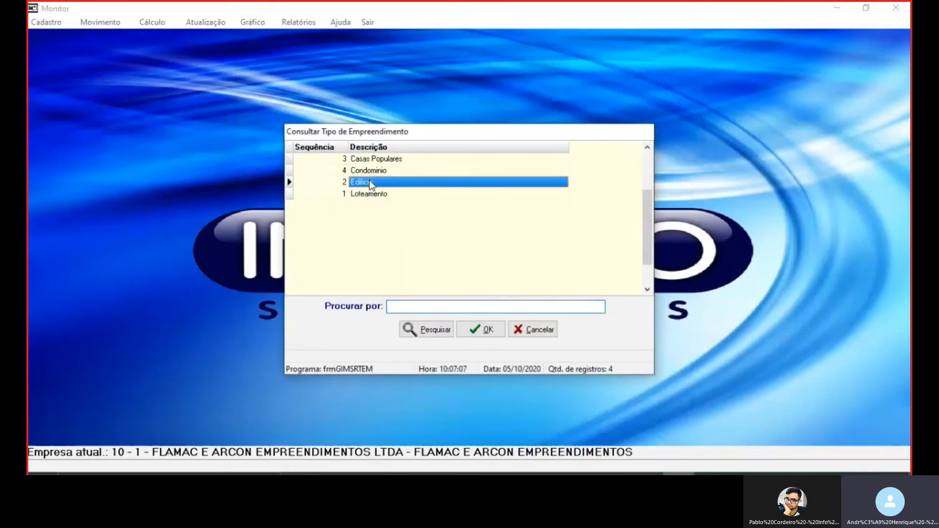
{"action": "double_click", "coordinate": [371, 183]}
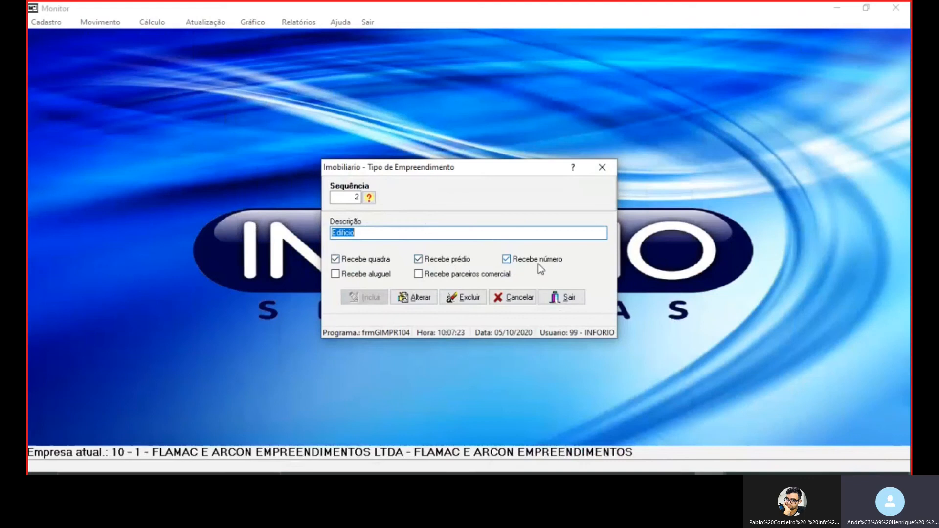
Leave the Tipo de Empreendimento form and return to the unit type code in the Residencial Parque Capibaribe record
{"action": "left_click", "coordinate": [570, 299]}
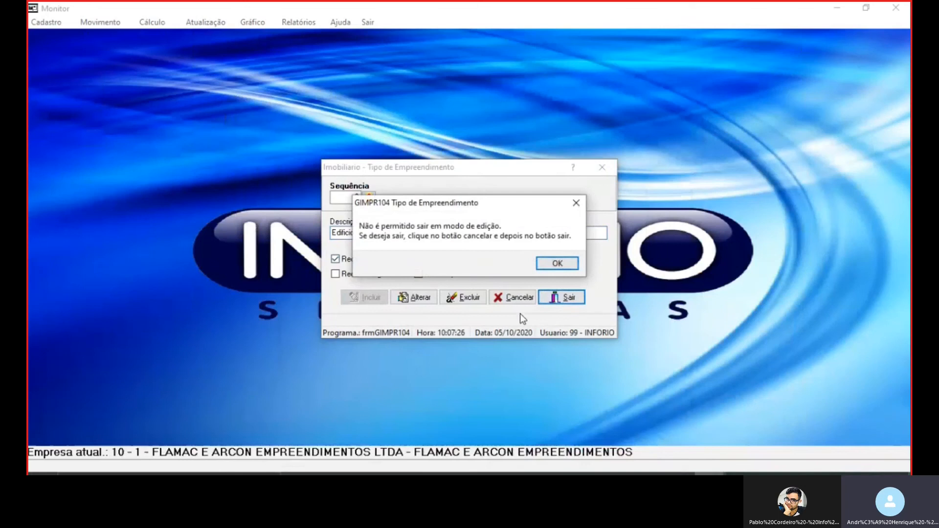
{"action": "left_click", "coordinate": [567, 264]}
{"action": "left_click", "coordinate": [546, 302]}
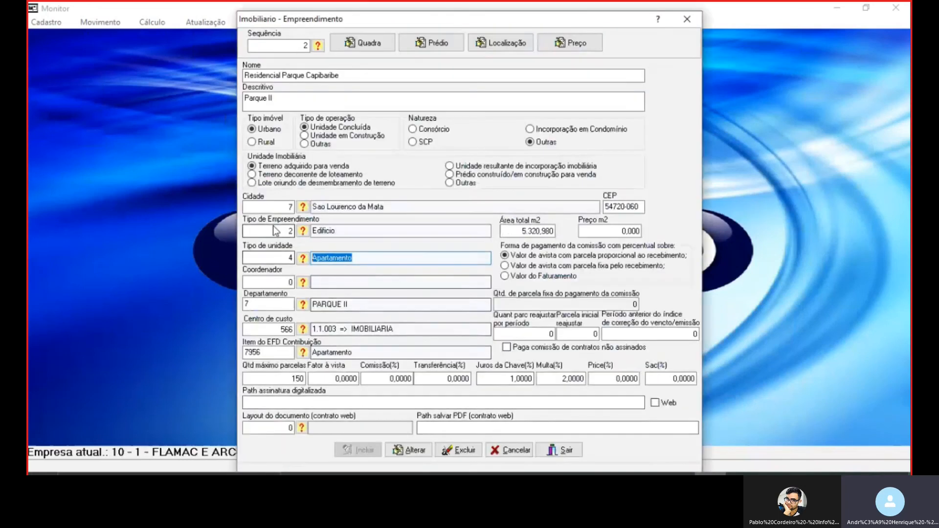
{"action": "left_click", "coordinate": [277, 257]}
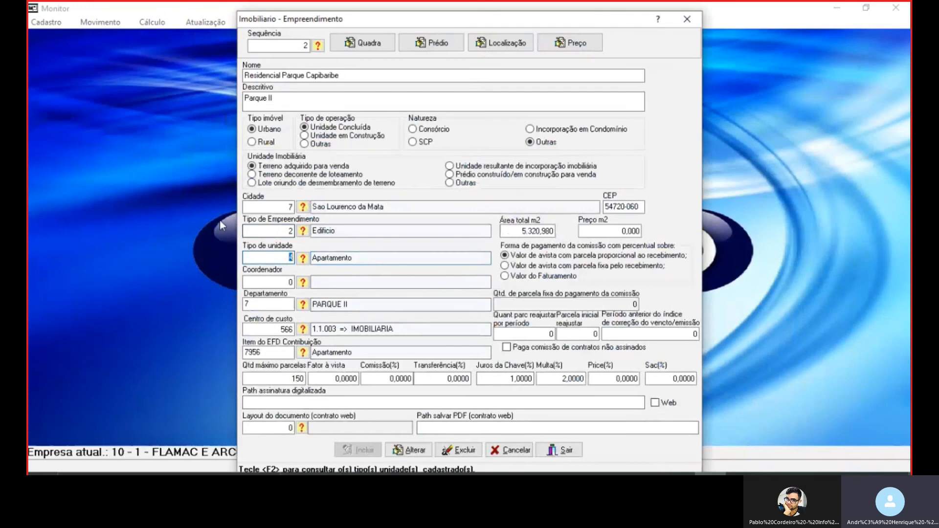
Open the Imobiliario unit type registration (105 - Tipo de Unidade), load record 4 to review its options, and exit the form
{"action": "left_click", "coordinate": [47, 22]}
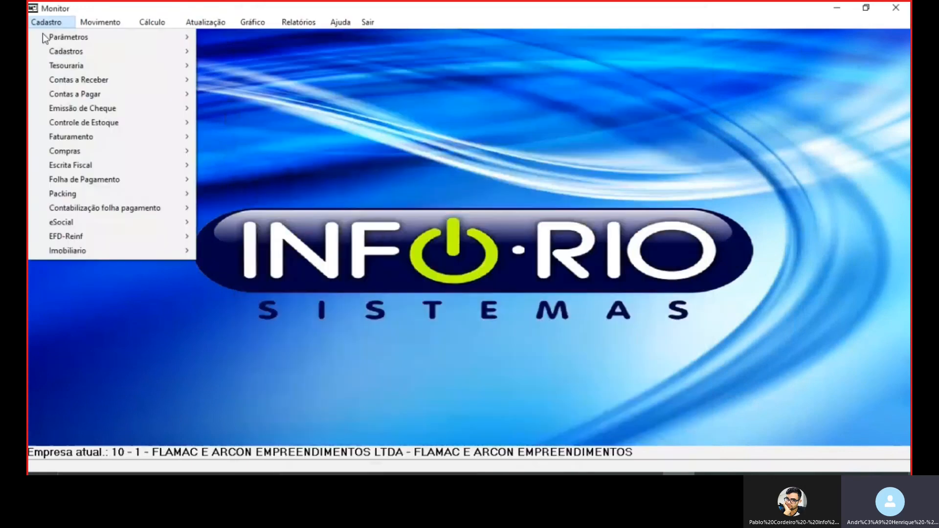
{"action": "mouse_move", "coordinate": [89, 253]}
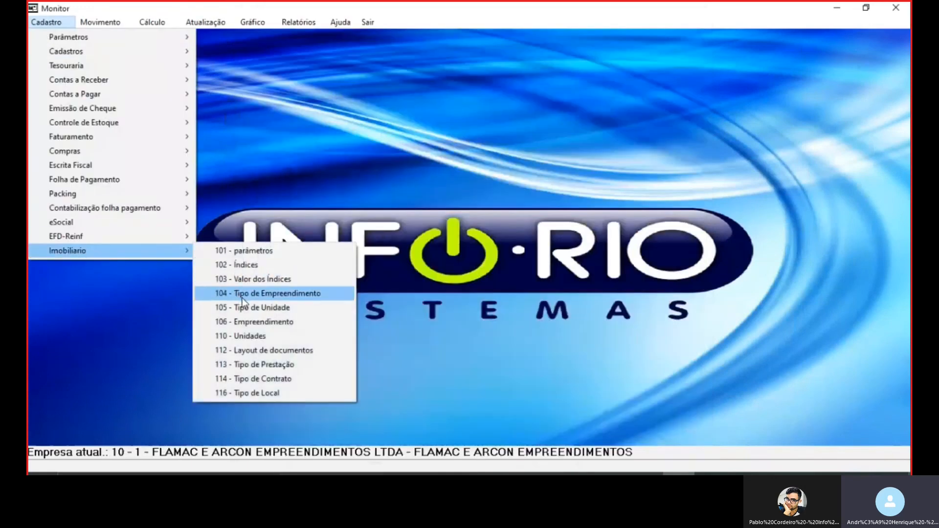
{"action": "left_click", "coordinate": [252, 307]}
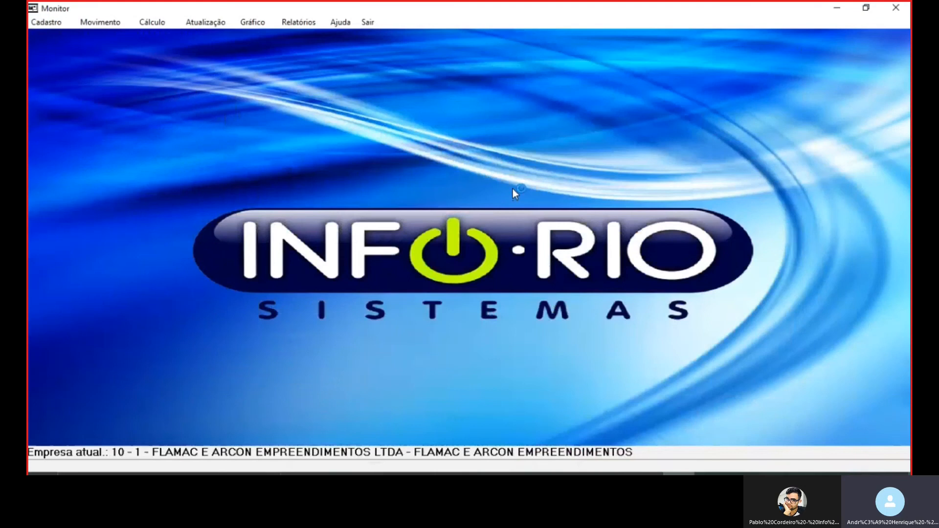
{"action": "type", "text": "4"}
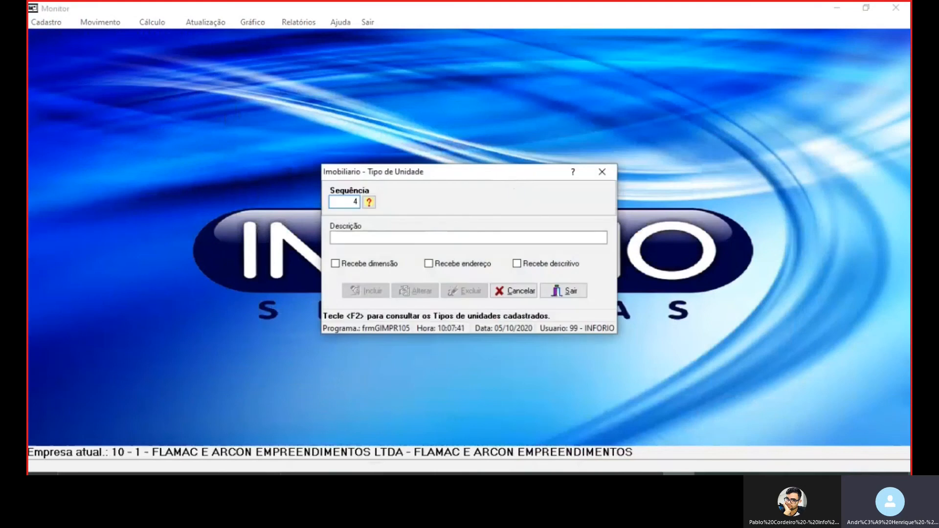
{"action": "key", "text": "Tab"}
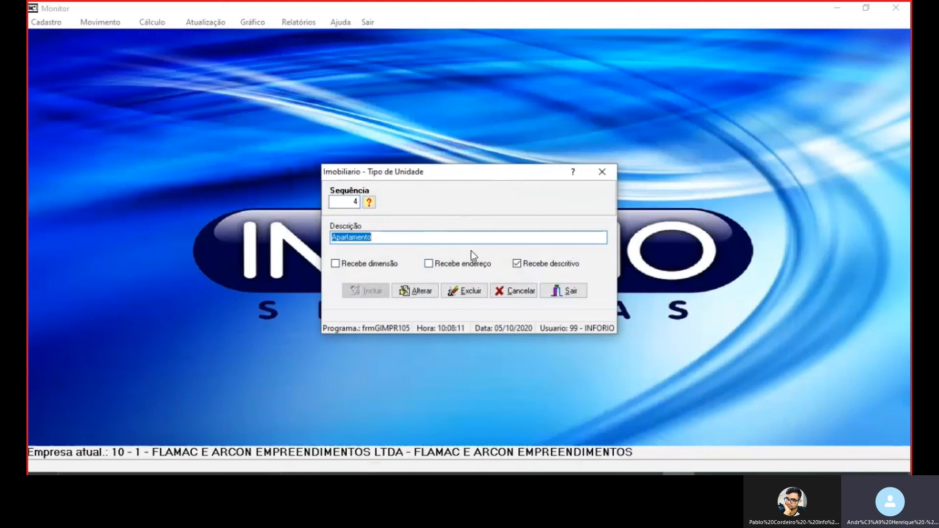
{"action": "left_click", "coordinate": [513, 290]}
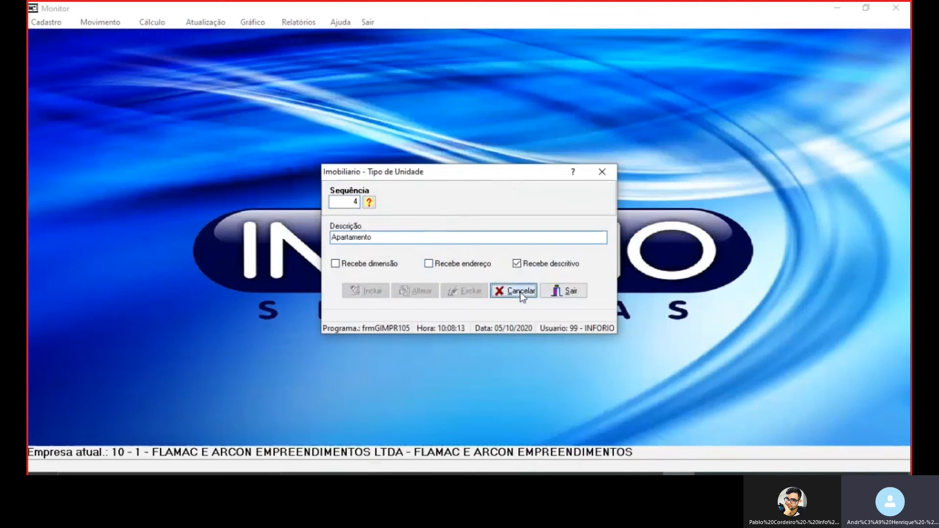
{"action": "left_click", "coordinate": [570, 293]}
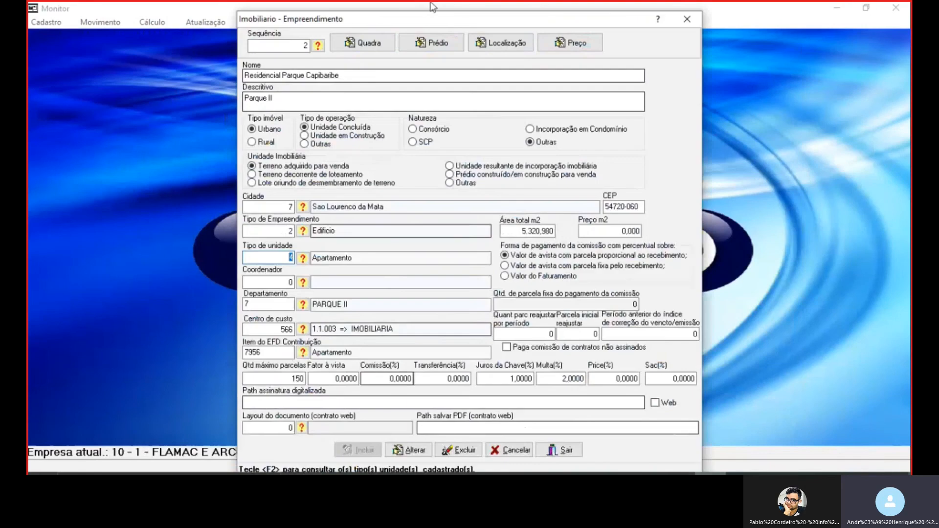
Review the list of blocks registered under Quadra for the Residencial Parque Capibaribe development and close it
{"action": "left_click", "coordinate": [376, 41]}
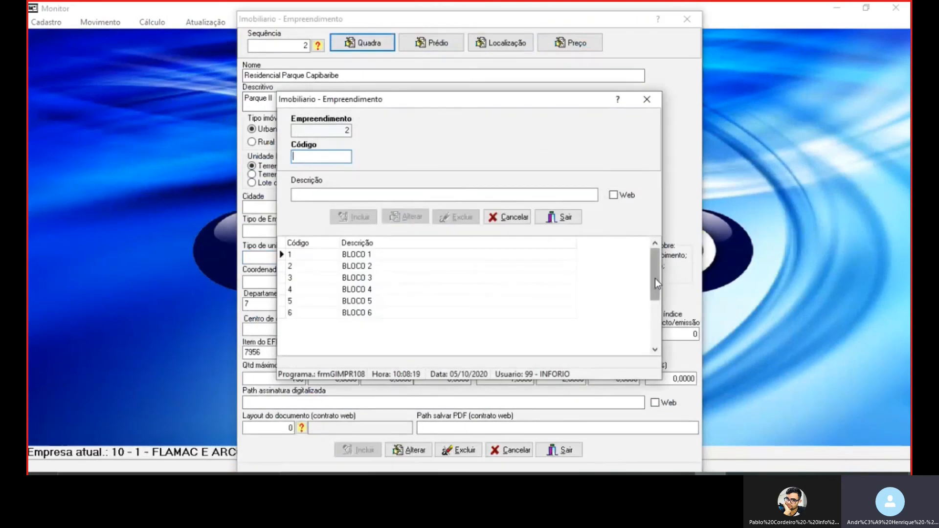
{"action": "left_click_drag", "start_coordinate": [655, 278], "coordinate": [668, 232]}
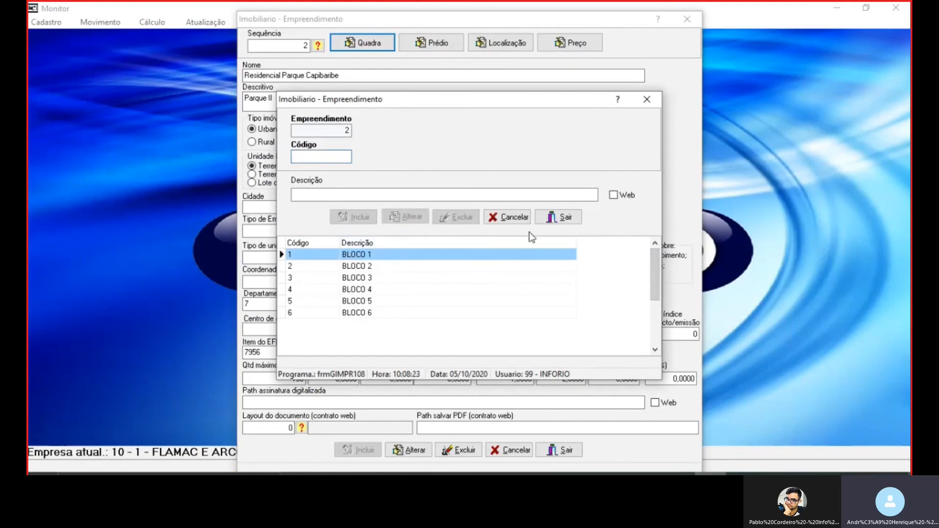
{"action": "left_click", "coordinate": [552, 218]}
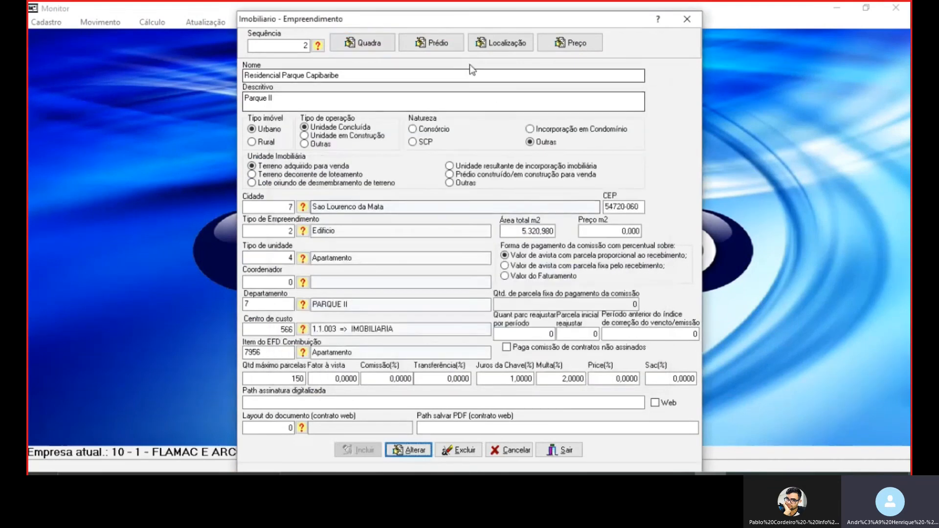
Review the list of buildings registered under Prédio for the same development and exit it
{"action": "left_click", "coordinate": [446, 45]}
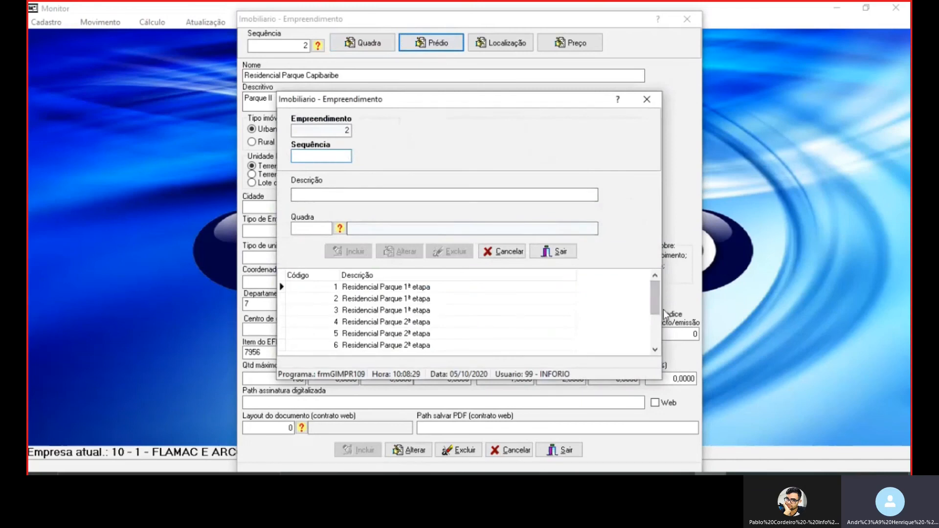
{"action": "left_click", "coordinate": [654, 299]}
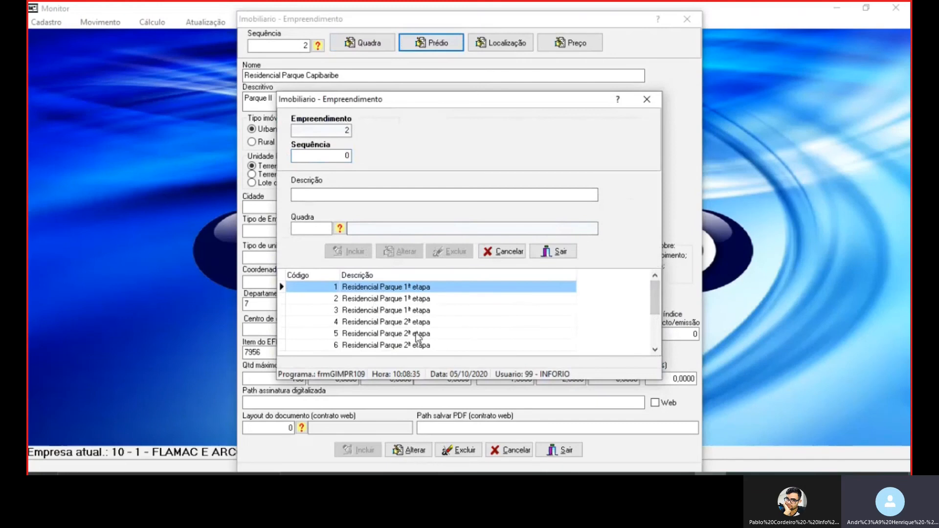
{"action": "left_click", "coordinate": [505, 252]}
{"action": "left_click", "coordinate": [552, 251]}
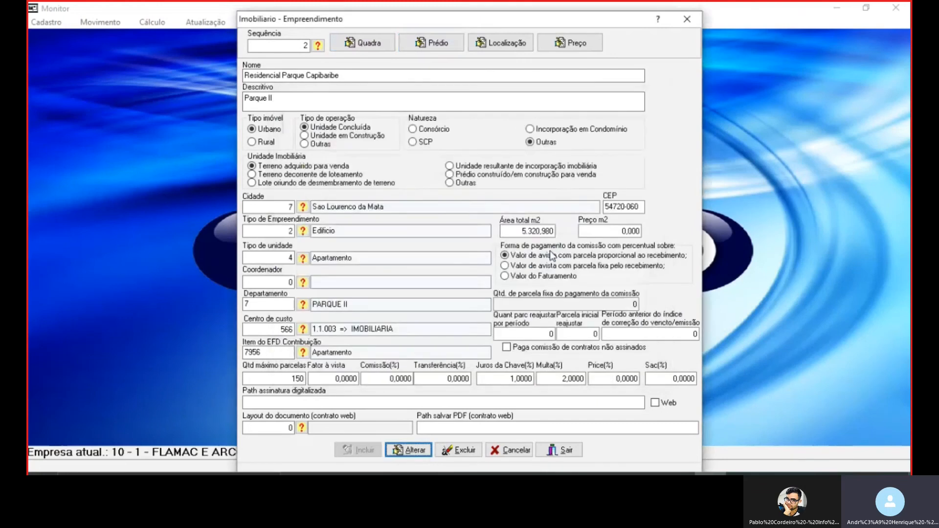
Look at the development's Preço and Localização registrations and return to the Empreendimento form
{"action": "left_click", "coordinate": [588, 44]}
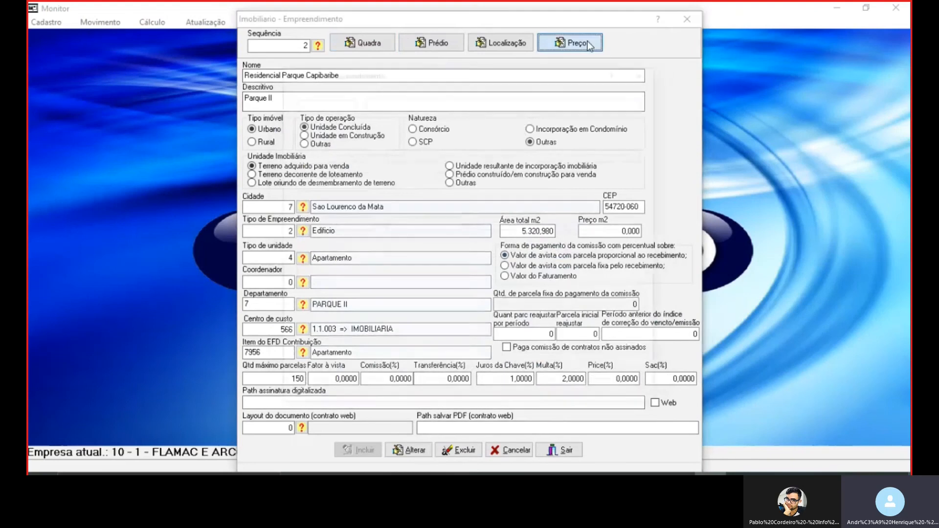
{"action": "left_click", "coordinate": [558, 250]}
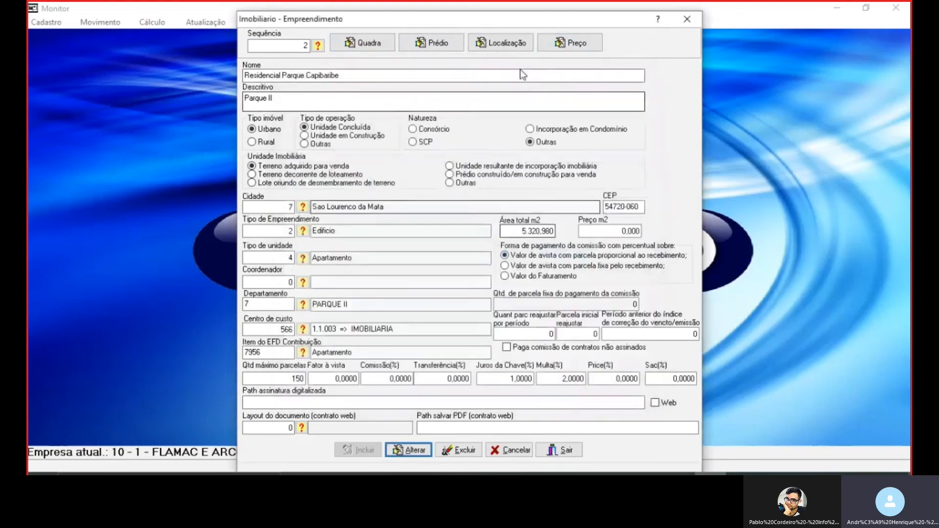
{"action": "left_click", "coordinate": [514, 43]}
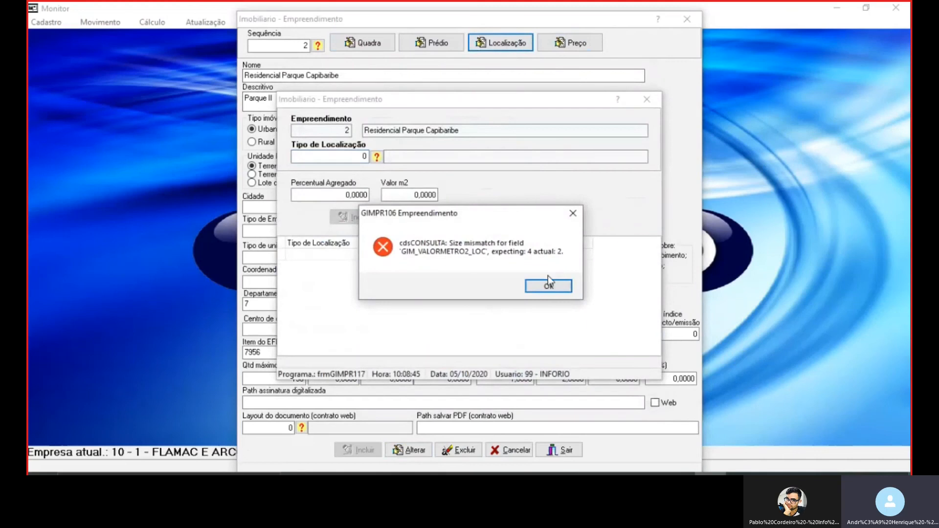
{"action": "left_click", "coordinate": [551, 285]}
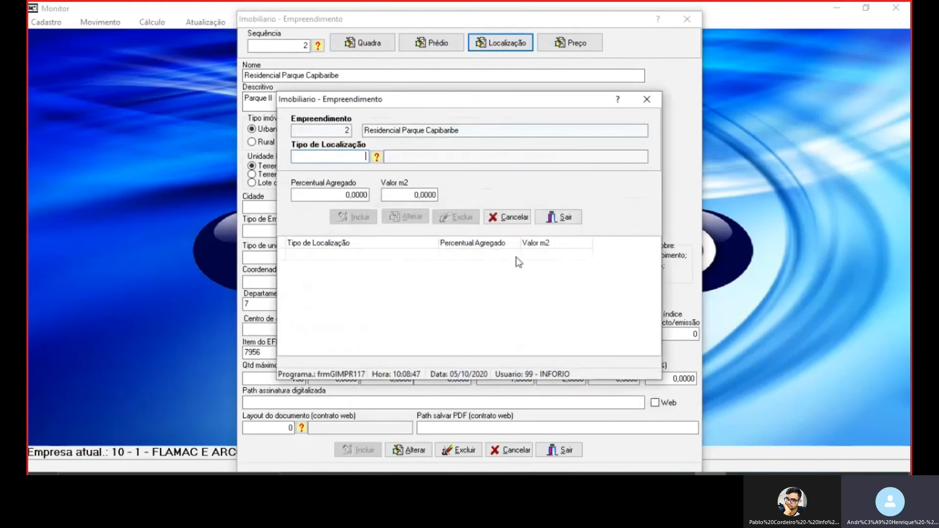
{"action": "left_click", "coordinate": [562, 218]}
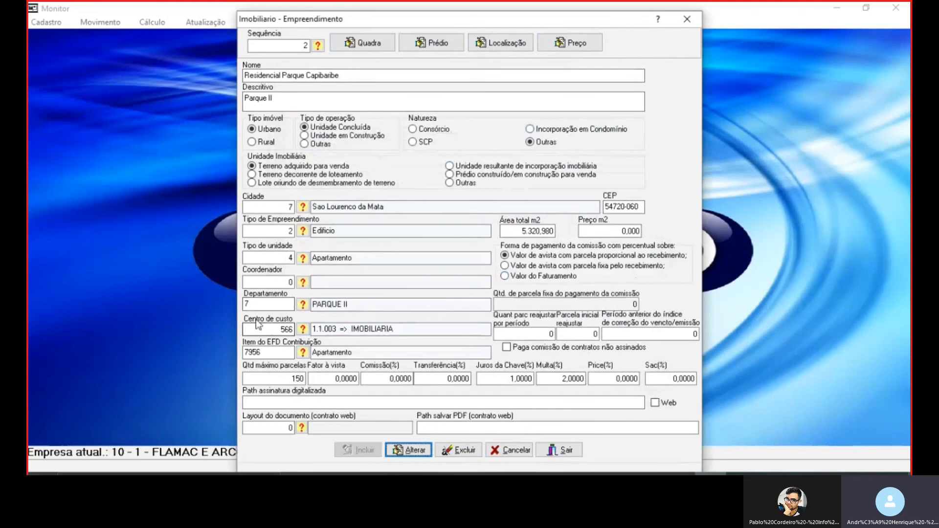
Check the Departamento, Centro de custo and Item do EFD Contribuição fields of the development record
{"action": "left_click", "coordinate": [267, 304]}
{"action": "double_click", "coordinate": [267, 304]}
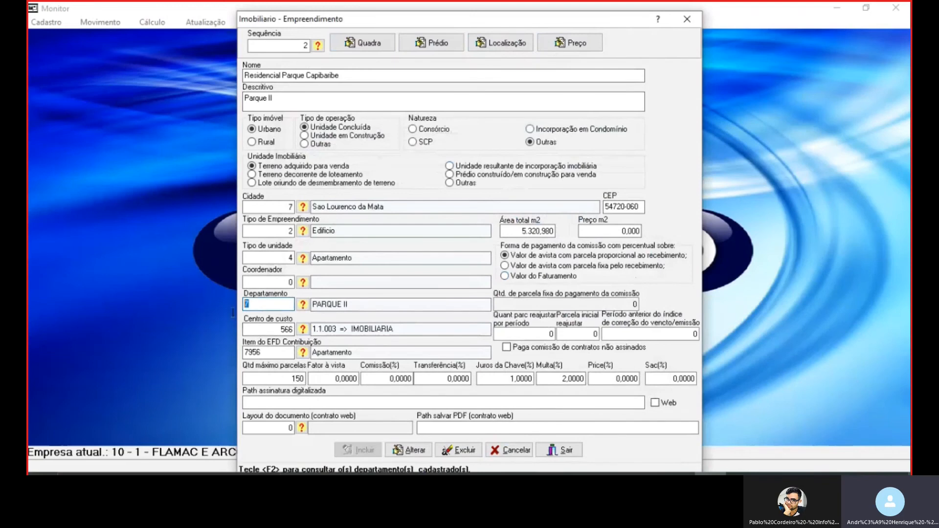
{"action": "double_click", "coordinate": [270, 330]}
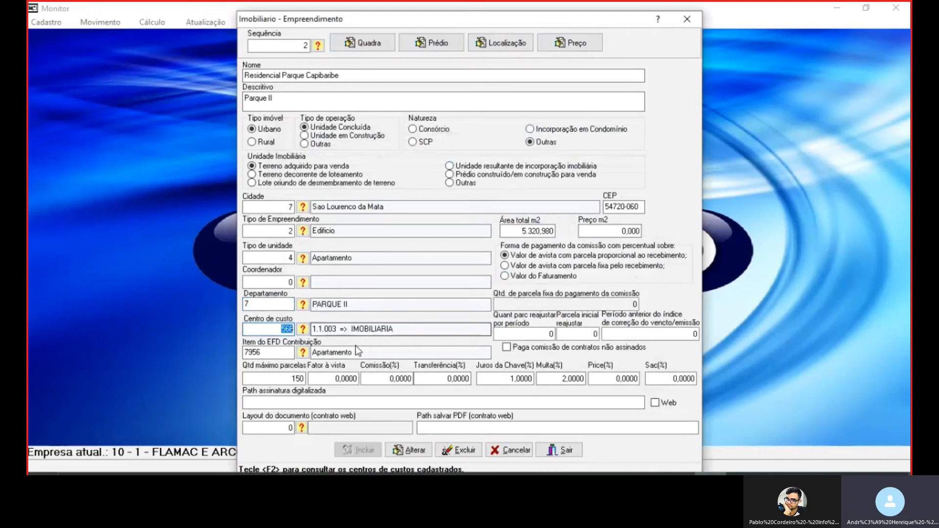
{"action": "left_click", "coordinate": [283, 353]}
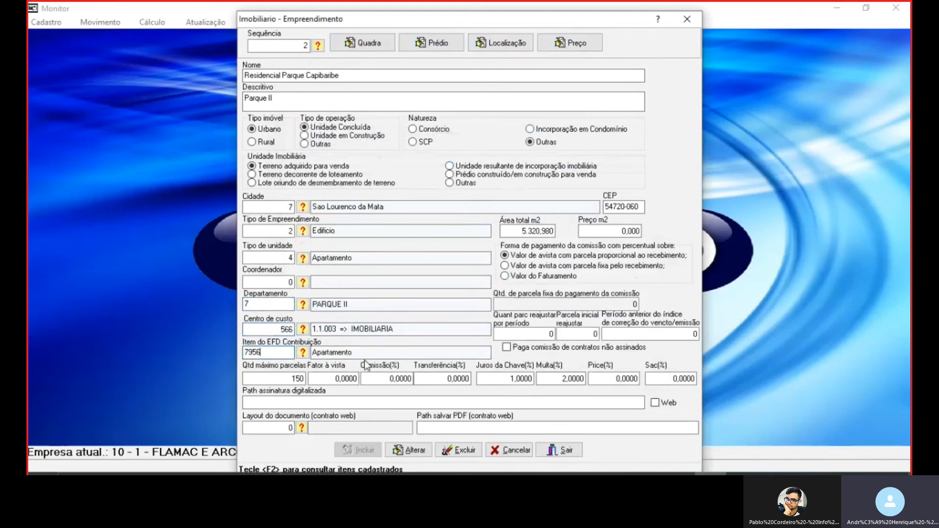
{"action": "key", "text": "Tab"}
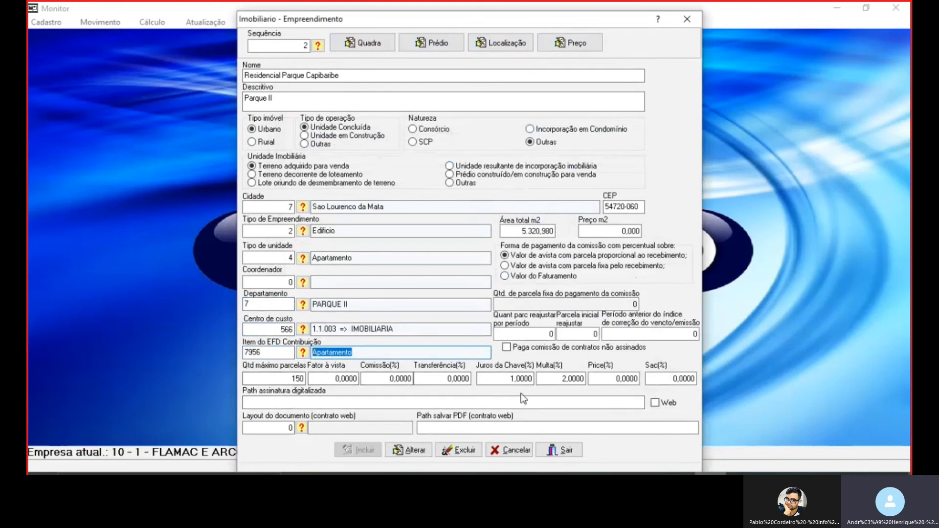
Examine the Juros da Chave(%) and Multa(%) rates in the development record
{"action": "left_click", "coordinate": [505, 379]}
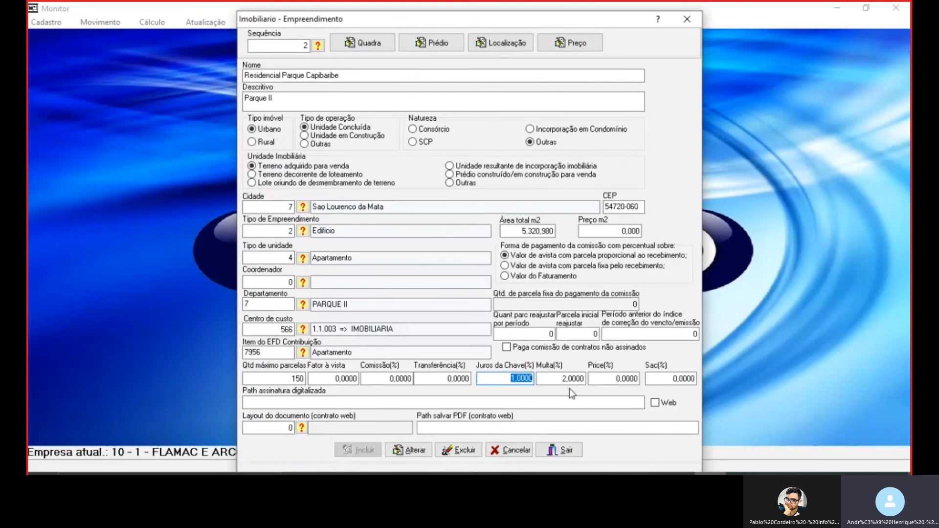
{"action": "key", "text": "Tab"}
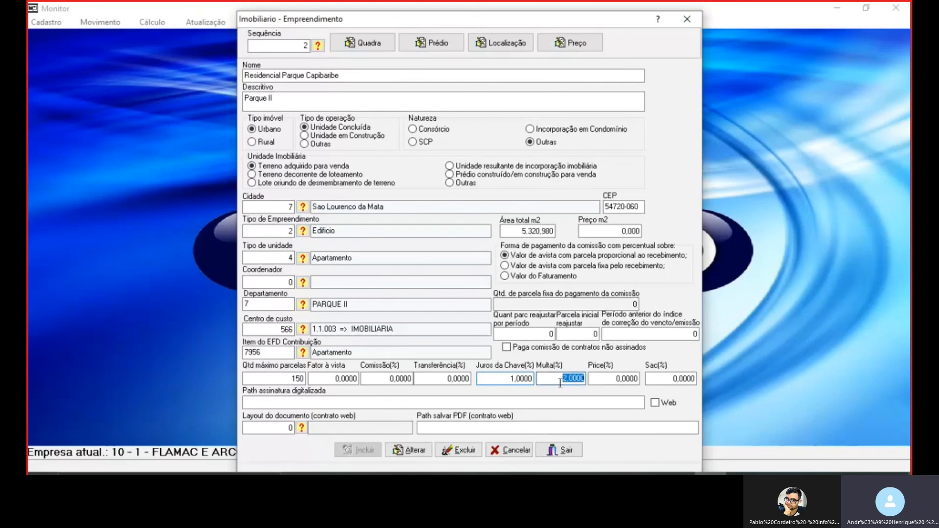
{"action": "left_click", "coordinate": [498, 380]}
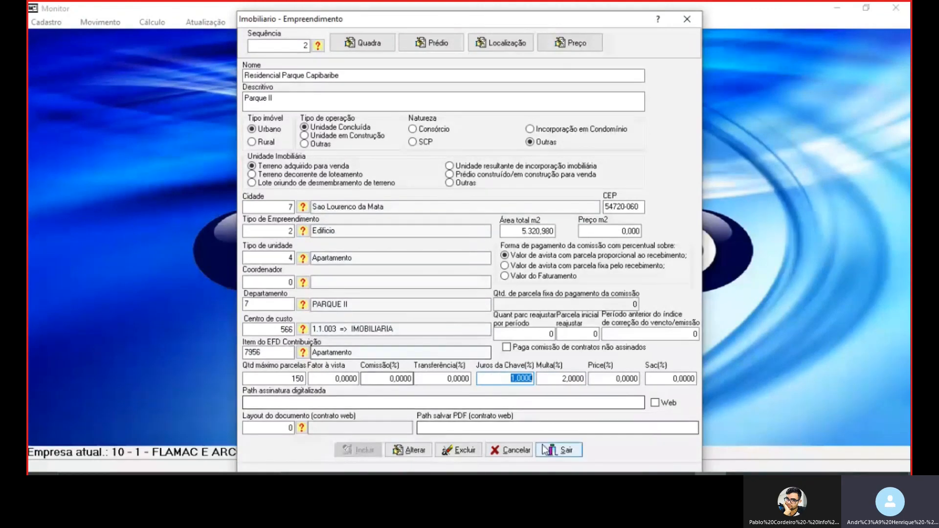
Look at the Discord call and the Paint building sketch, and return to the Empreendimento form in Monitor
{"action": "left_click", "coordinate": [488, 474]}
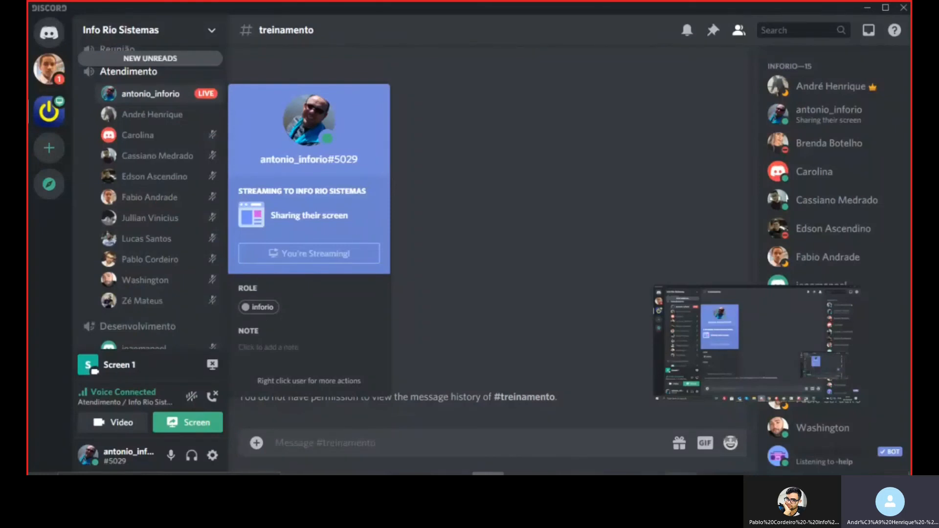
{"action": "left_click", "coordinate": [679, 474]}
{"action": "left_click", "coordinate": [710, 474]}
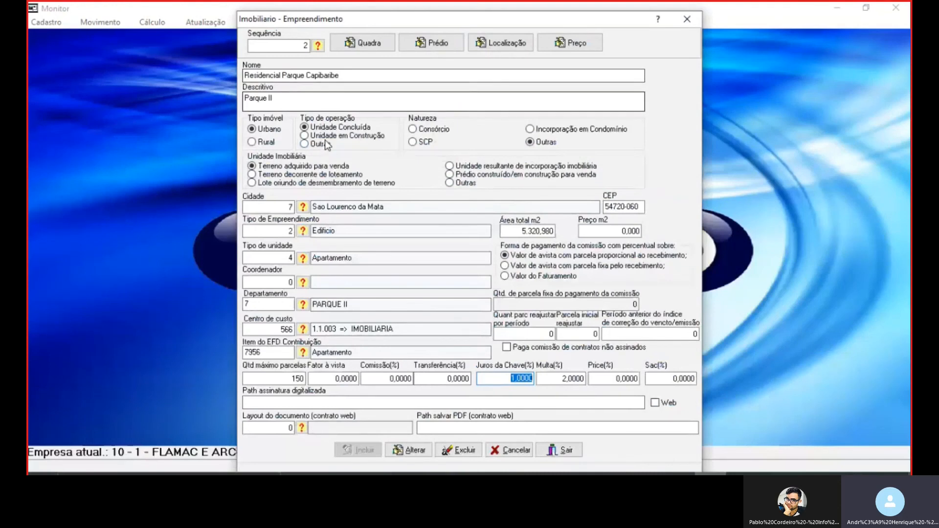
{"action": "left_click", "coordinate": [583, 474]}
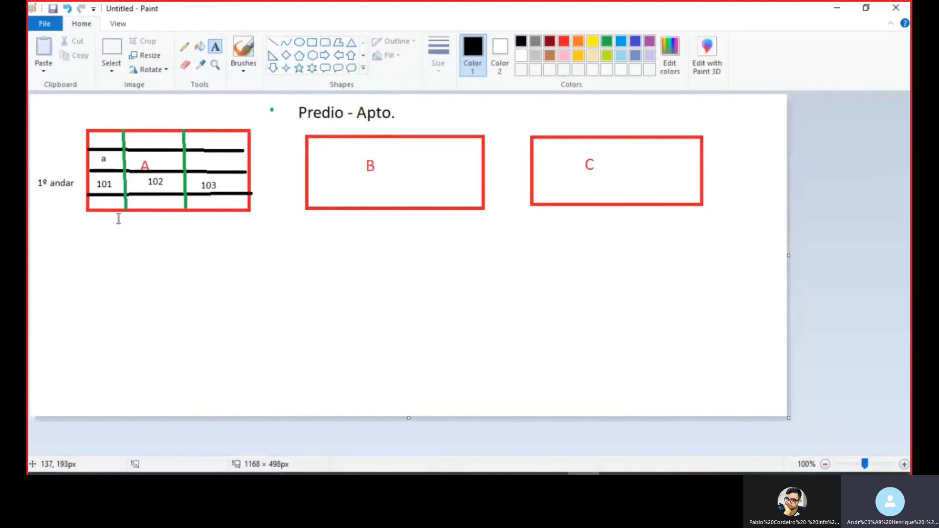
{"action": "left_click", "coordinate": [842, 11]}
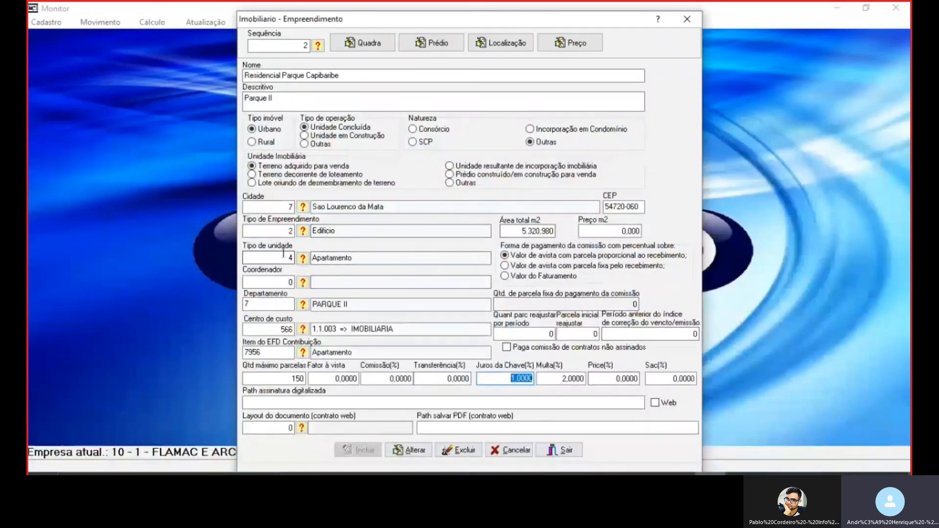
Revisit the Tipo de Empreendimento, Tipo de unidade and Juros da Chave(%) fields of the development record
{"action": "left_click", "coordinate": [277, 233]}
{"action": "left_click", "coordinate": [279, 260]}
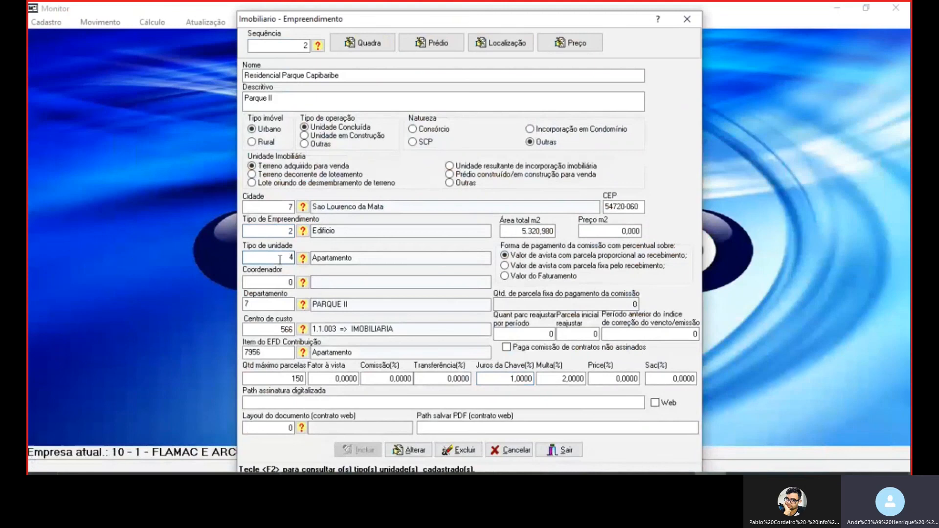
{"action": "left_click", "coordinate": [513, 375]}
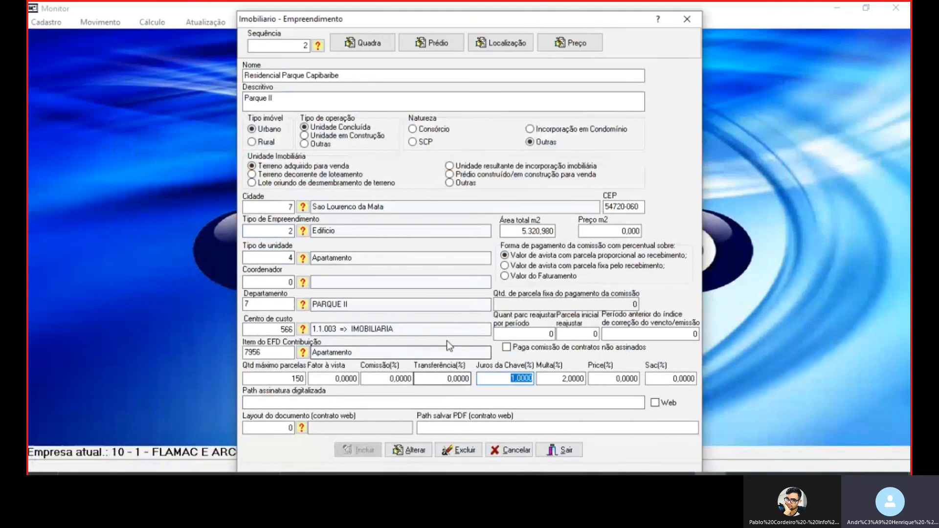
Leave the Empreendimento form and open the Imobiliario unit registration (110 - Unidades) for Residencial Parque Capibaribe
{"action": "key", "text": "Escape"}
{"action": "left_click", "coordinate": [48, 22]}
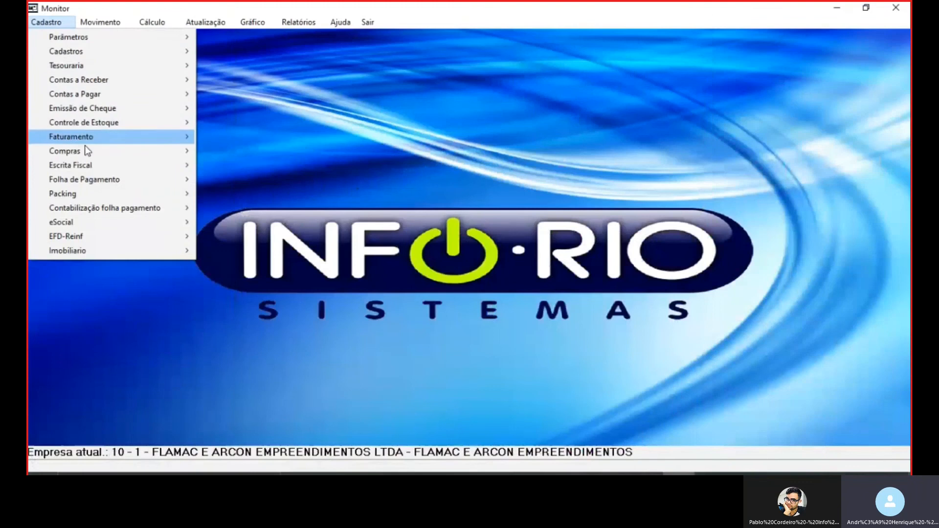
{"action": "mouse_move", "coordinate": [82, 252]}
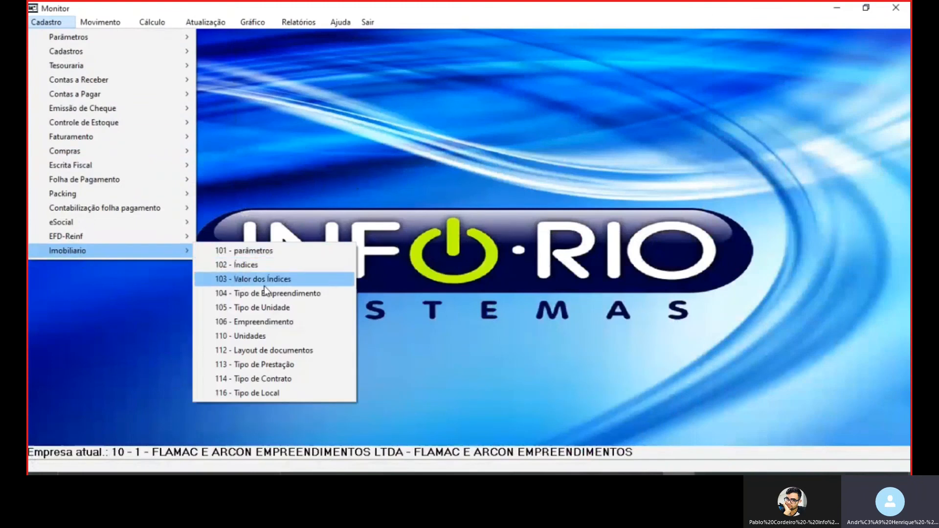
{"action": "left_click", "coordinate": [262, 337]}
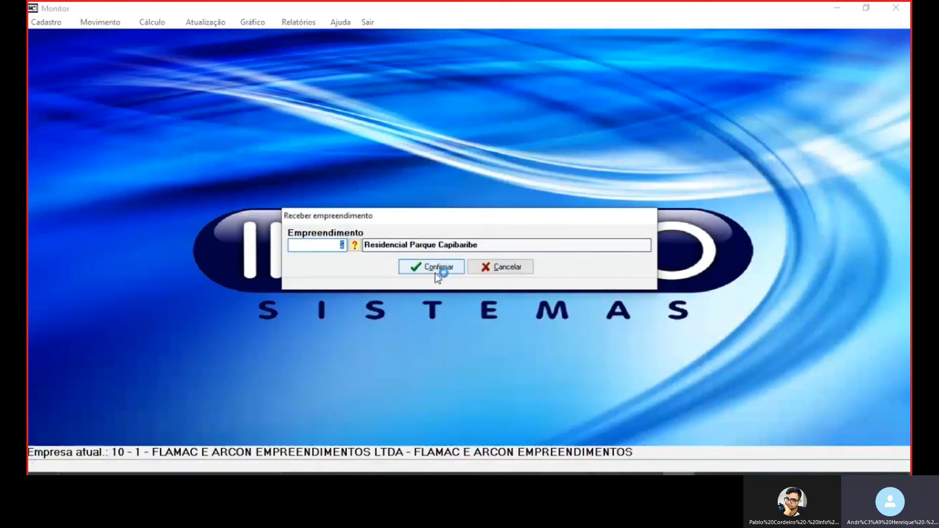
{"action": "left_click", "coordinate": [429, 268]}
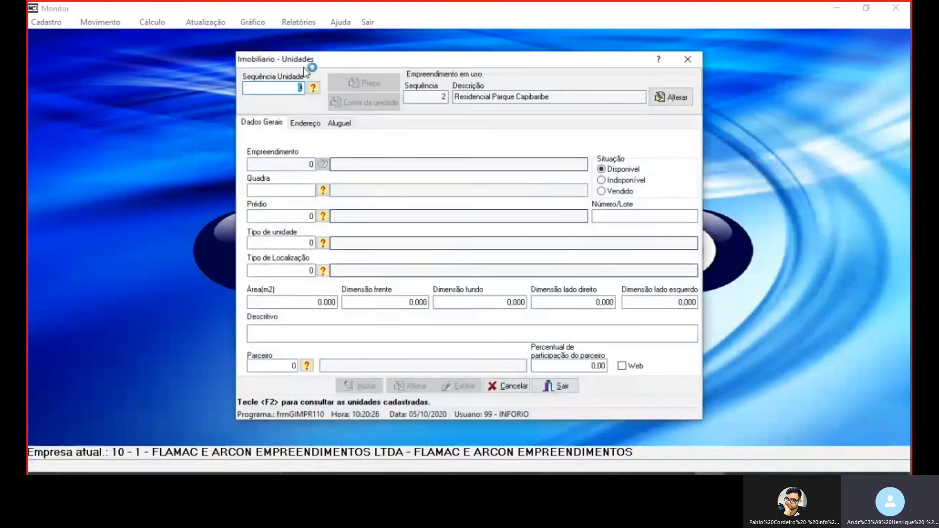
Look up the registered unit of Residencial Parque Capibaribe and examine its Quadra, Prédio and Tipo de Localização fields
{"action": "left_click", "coordinate": [312, 88]}
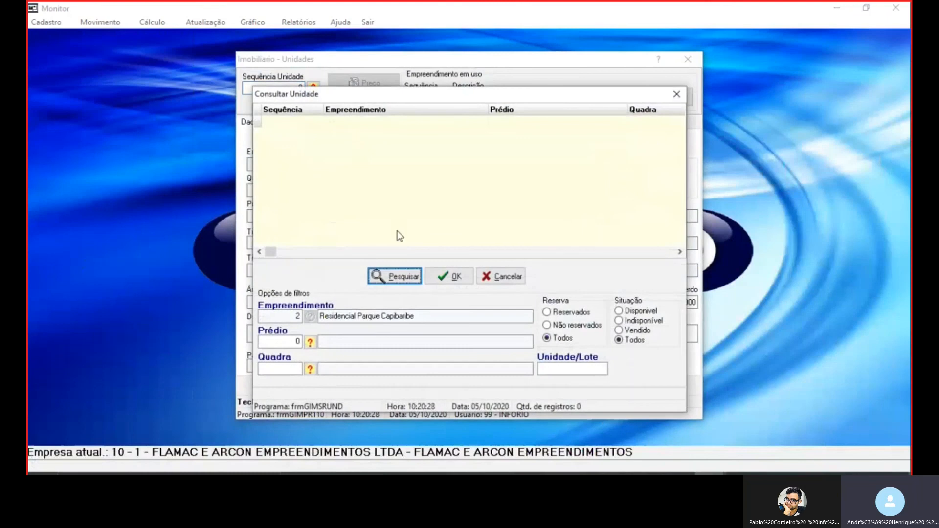
{"action": "left_click", "coordinate": [394, 276]}
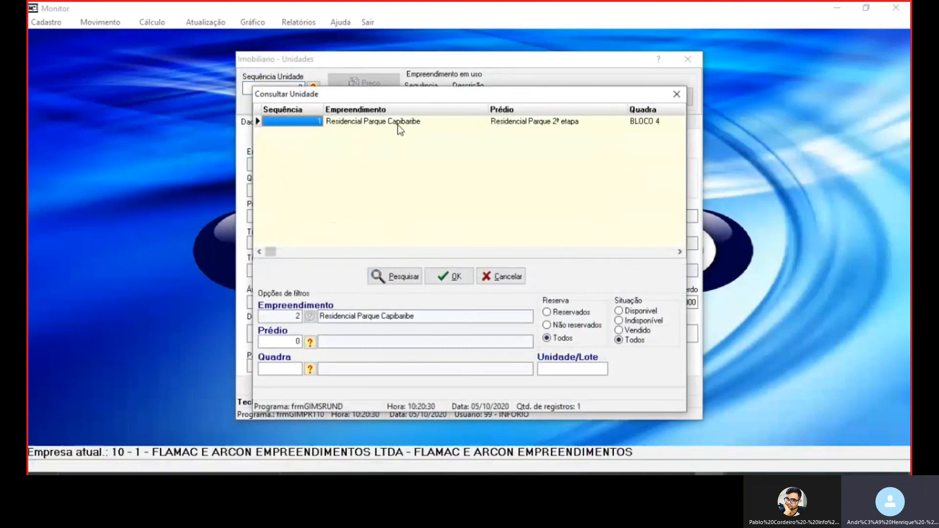
{"action": "double_click", "coordinate": [398, 123]}
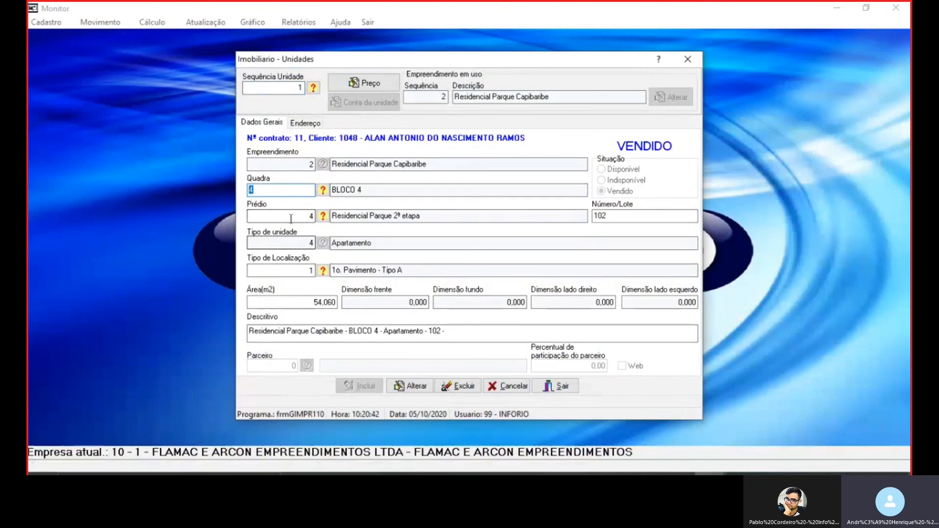
{"action": "key", "text": "Tab"}
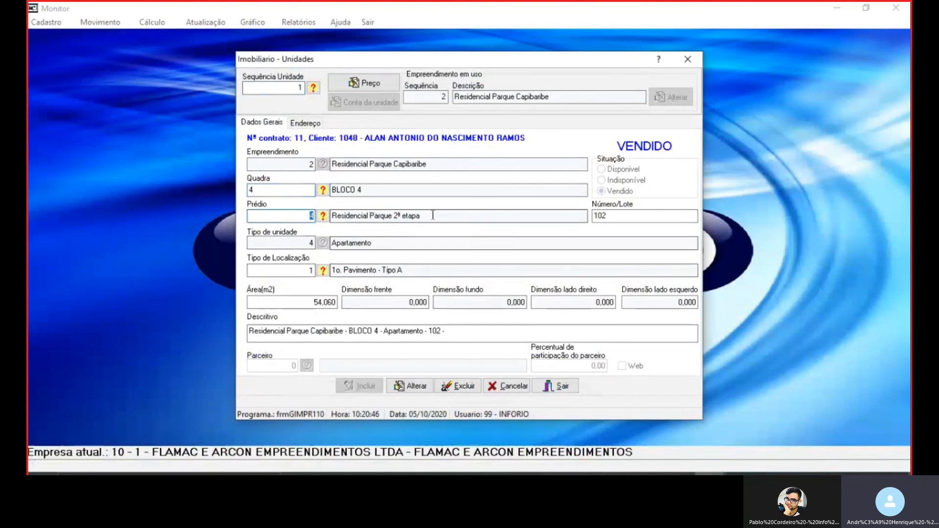
{"action": "key", "text": "Tab"}
{"action": "left_click_drag", "start_coordinate": [396, 271], "coordinate": [331, 272]}
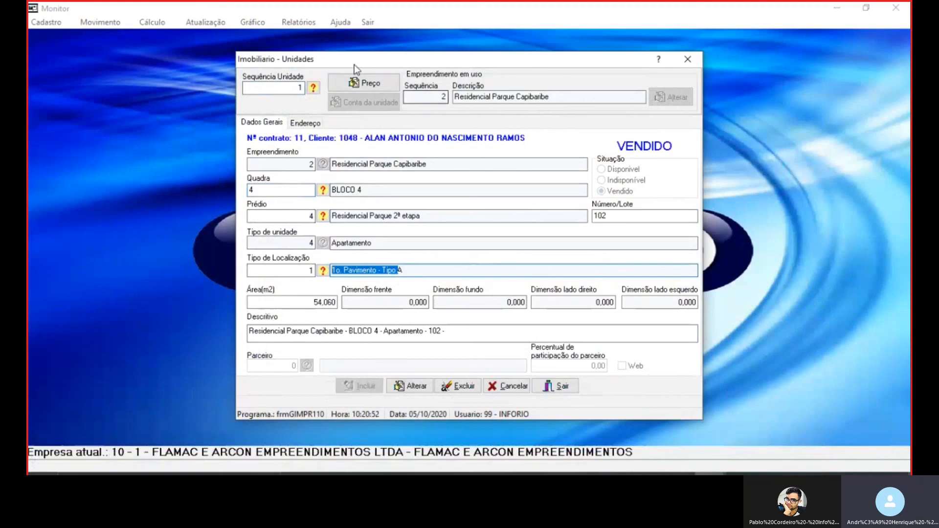
View the unit's price entry with its Mensal instalment details, and return to the unit record
{"action": "left_click", "coordinate": [362, 83]}
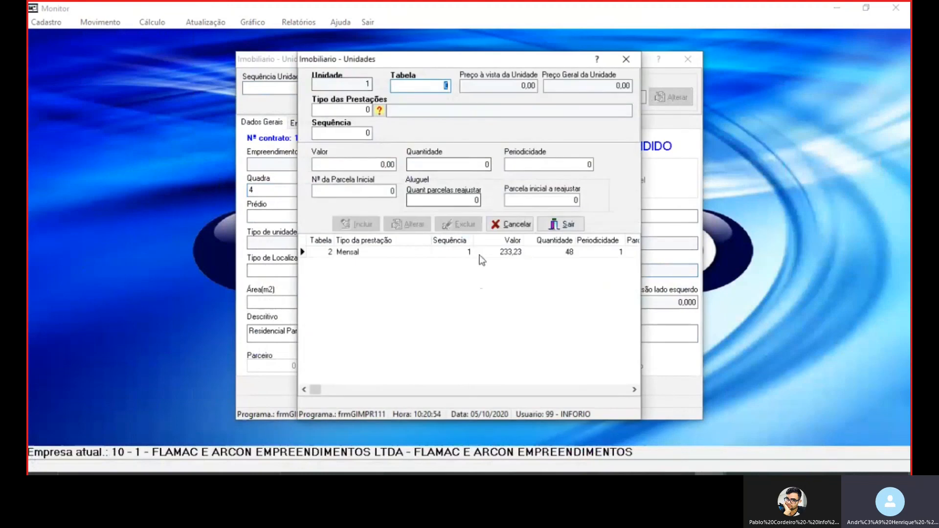
{"action": "left_click", "coordinate": [516, 254]}
{"action": "key", "text": "Return"}
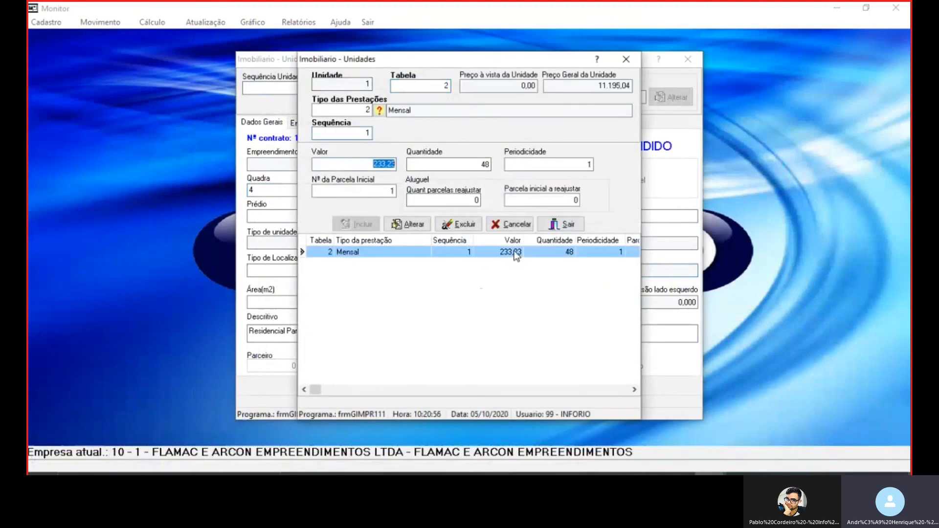
{"action": "left_click", "coordinate": [506, 224]}
{"action": "left_click", "coordinate": [558, 224]}
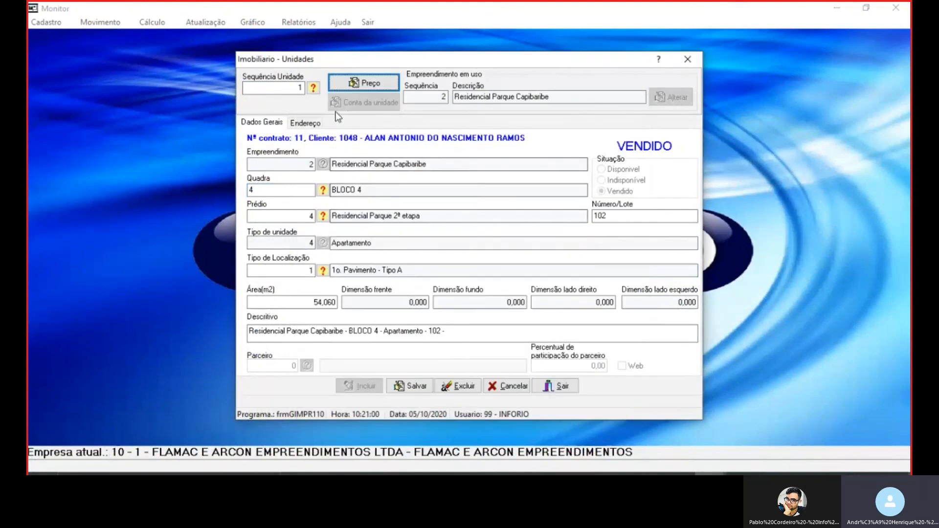
Start a blank unit record for Residencial Parque Capibaribe and set its Quadra to BLOCO 1
{"action": "left_click", "coordinate": [305, 89]}
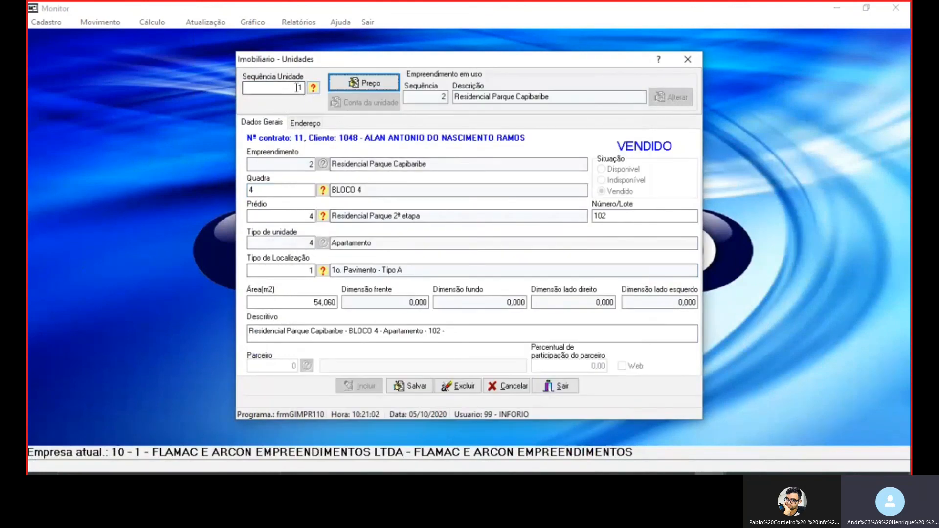
{"action": "key", "text": "Return"}
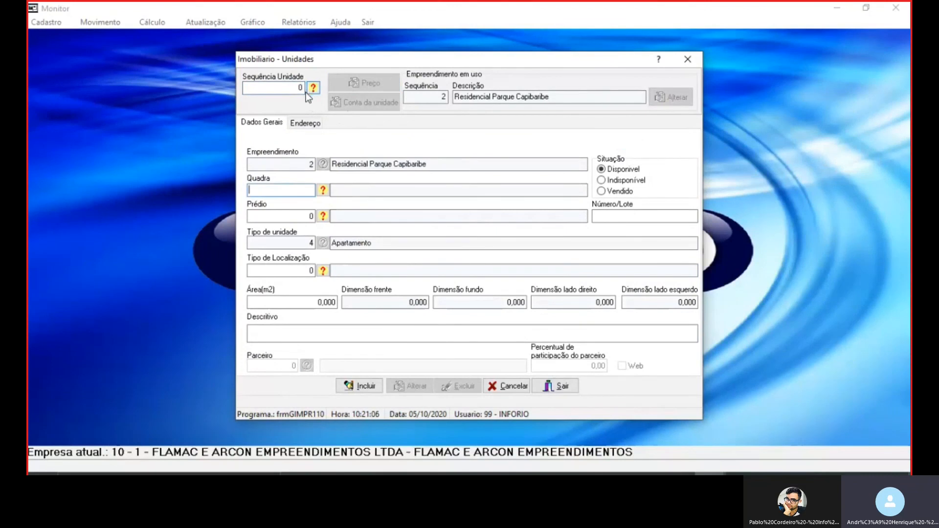
{"action": "left_click", "coordinate": [323, 191]}
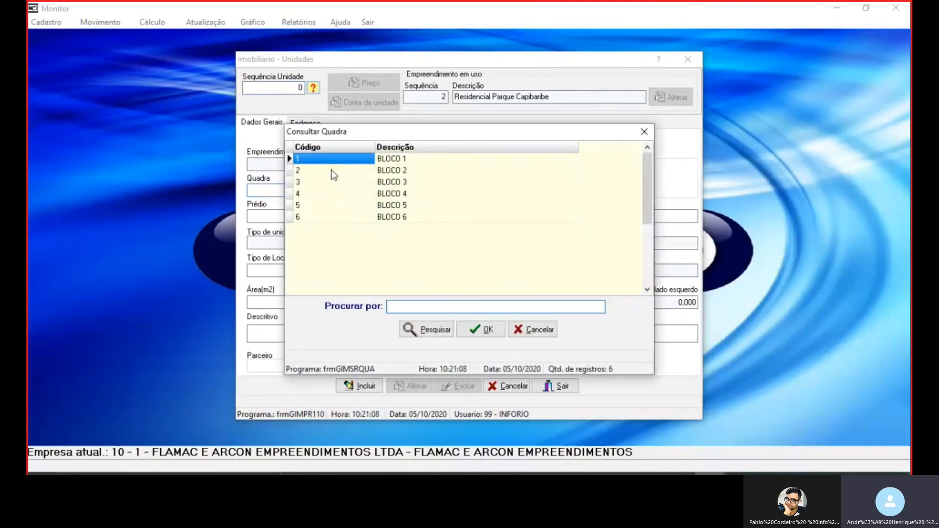
{"action": "double_click", "coordinate": [322, 159]}
{"action": "key", "text": "Tab"}
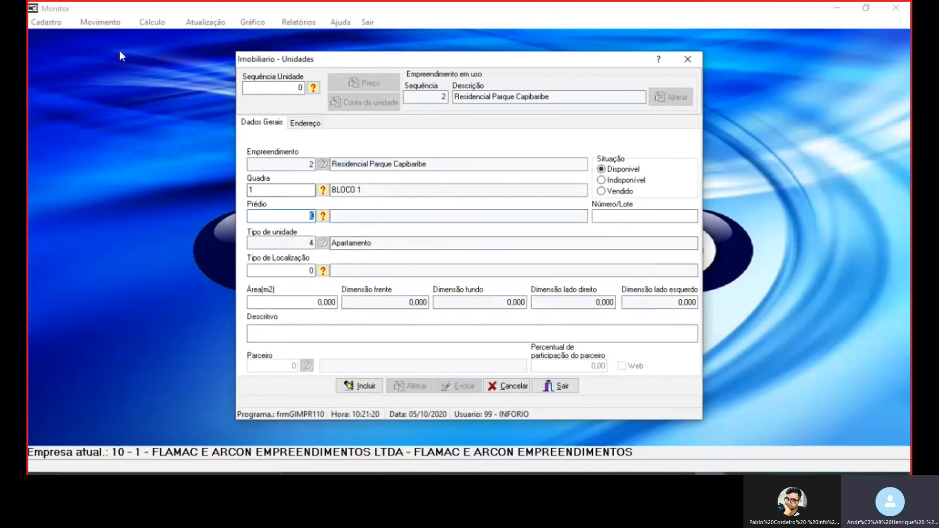
Open 215 - Incluir Unidade/Tabela de Preço for the development Residencial Parque Capibaribe
{"action": "left_click", "coordinate": [100, 22]}
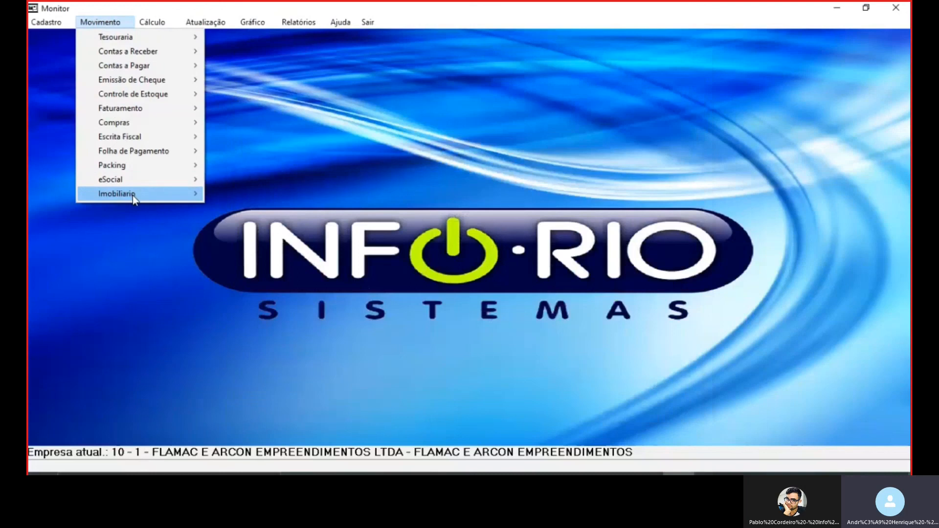
{"action": "mouse_move", "coordinate": [133, 194]}
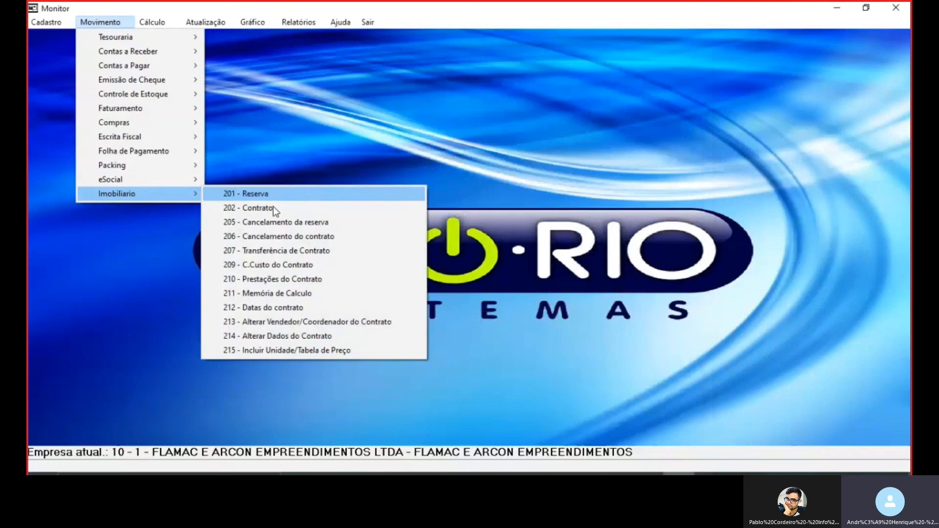
{"action": "left_click", "coordinate": [344, 350]}
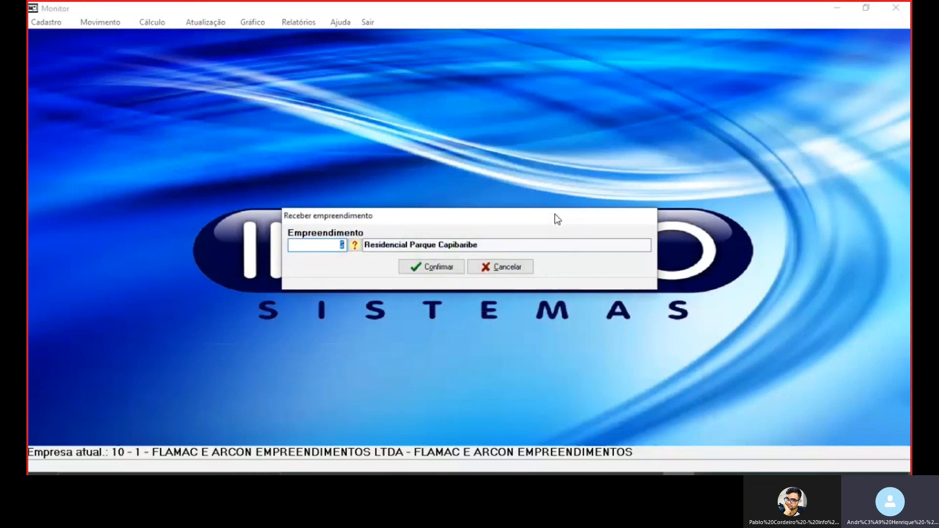
{"action": "left_click", "coordinate": [450, 268]}
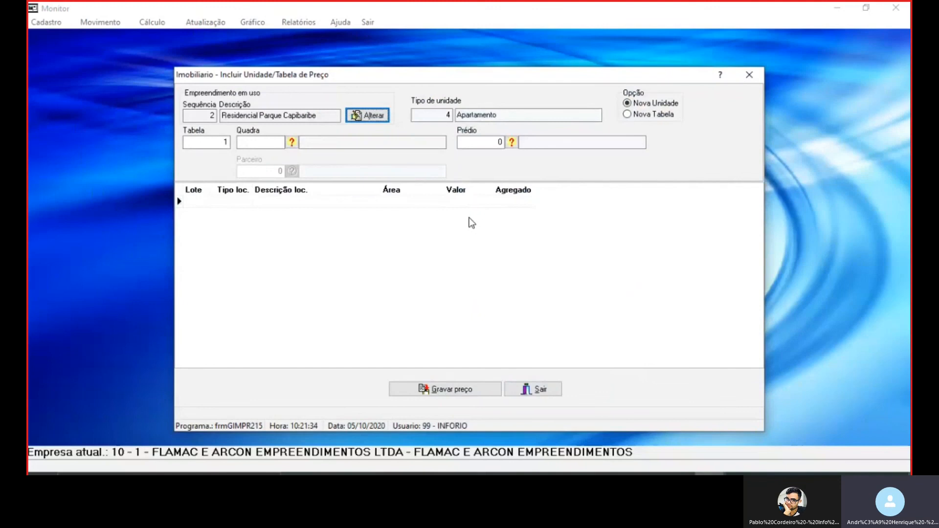
Set the Quadra to BLOCO 1 and the Prédio to Residencial Parque 1ª etapa for the new units
{"action": "left_click", "coordinate": [248, 143]}
{"action": "left_click", "coordinate": [247, 143]}
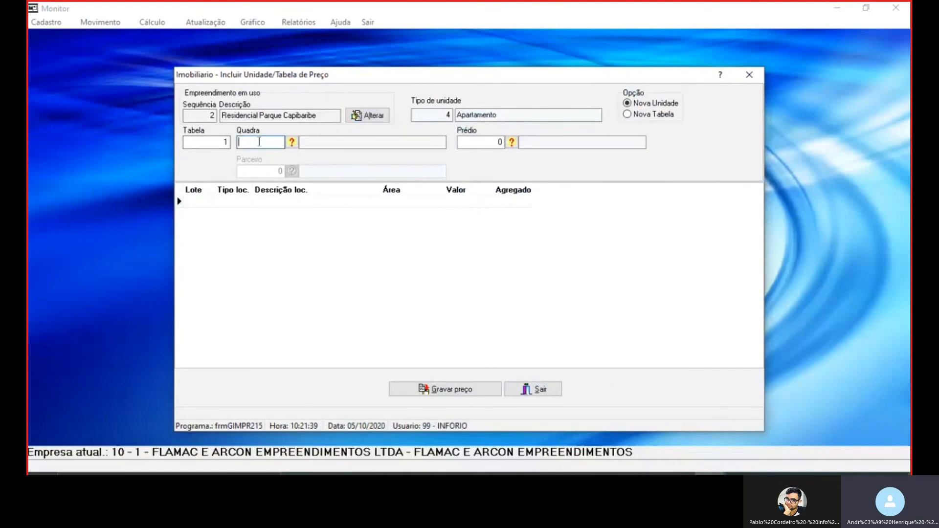
{"action": "left_click", "coordinate": [291, 143]}
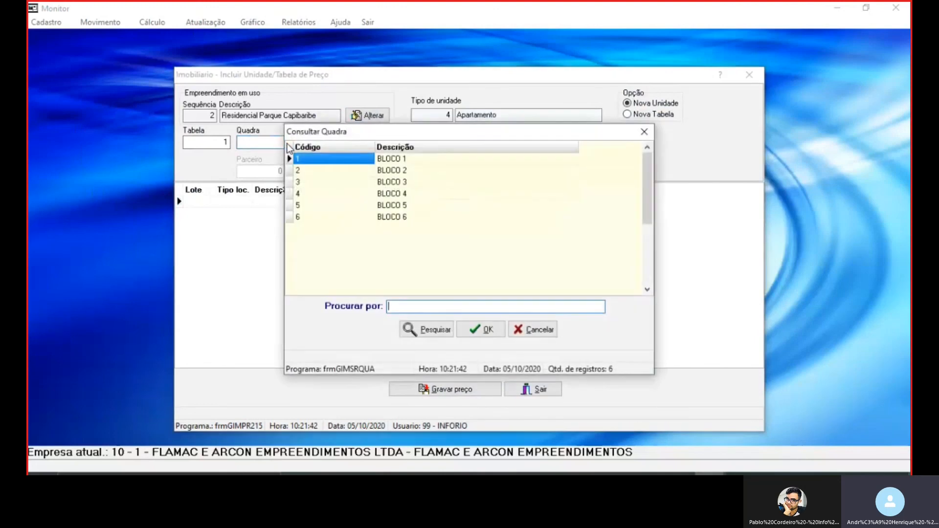
{"action": "double_click", "coordinate": [353, 162]}
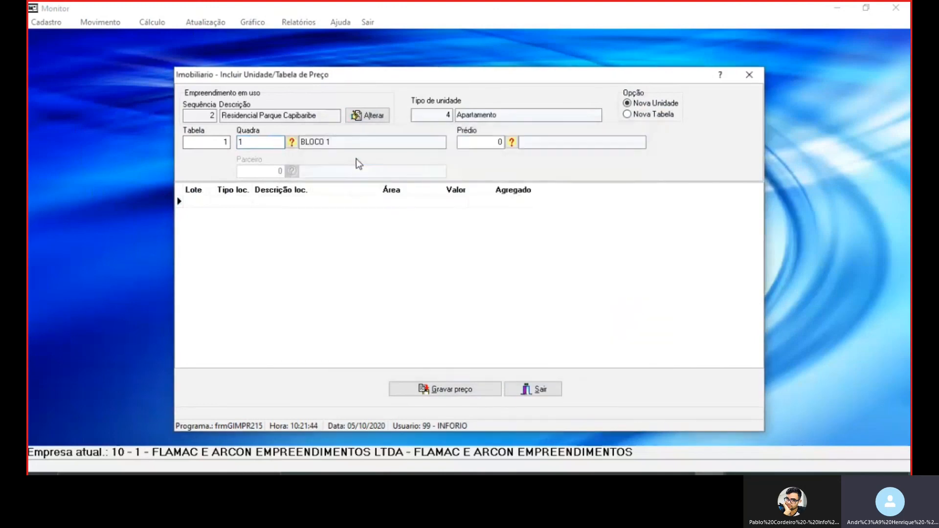
{"action": "key", "text": "Tab"}
{"action": "left_click", "coordinate": [510, 144]}
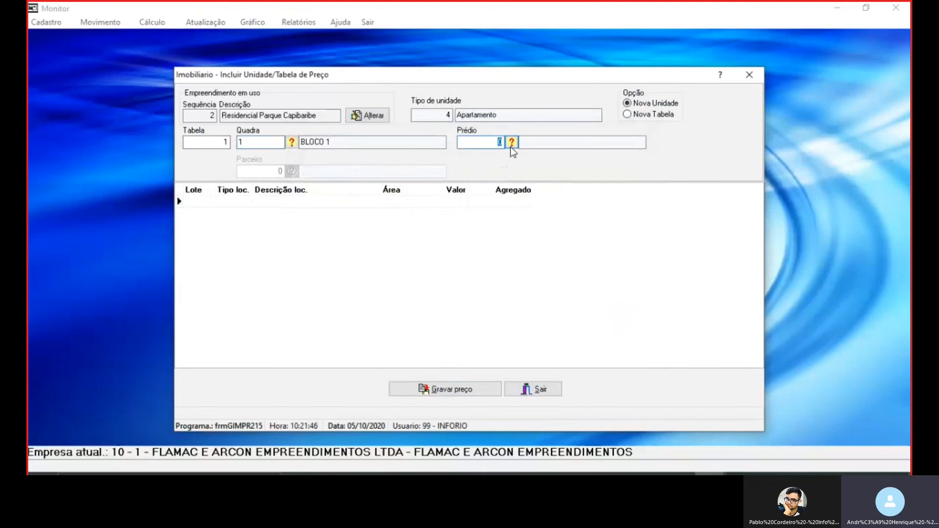
{"action": "double_click", "coordinate": [386, 133]}
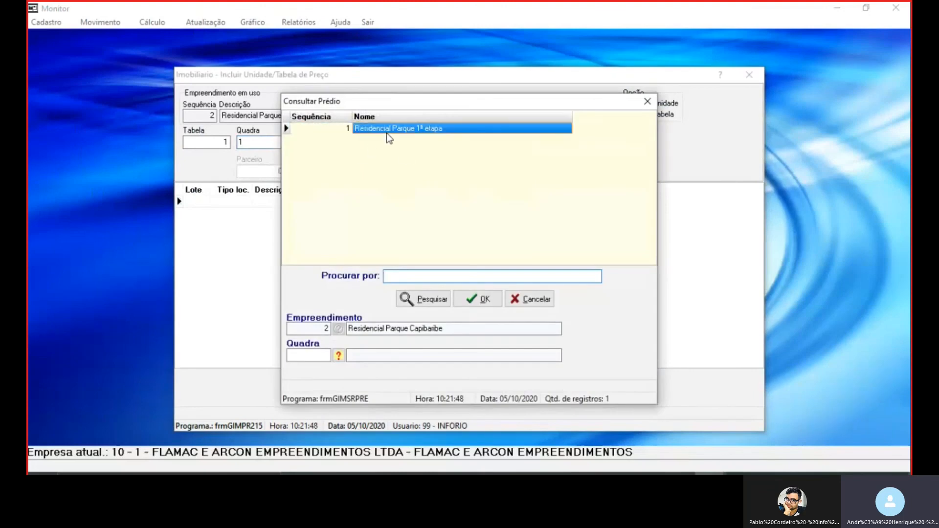
{"action": "key", "text": "Tab"}
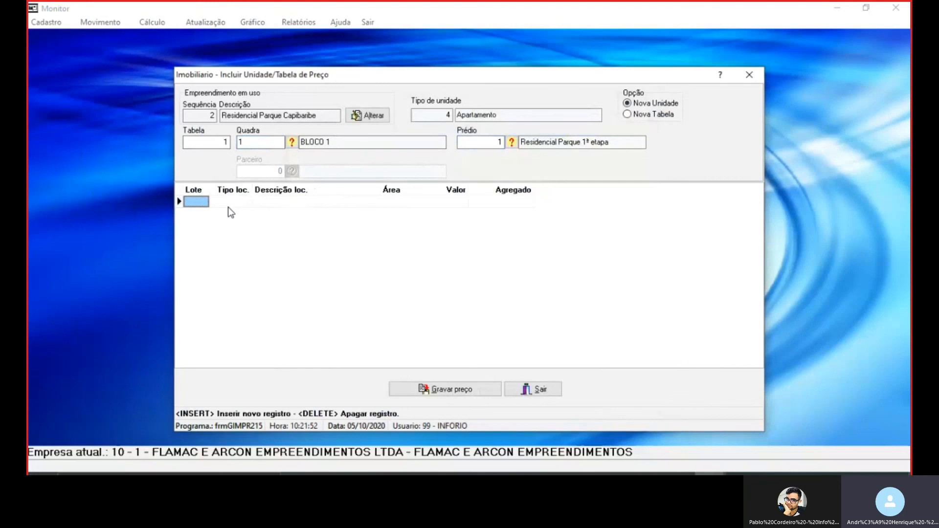
Enter 101 as the Lote of the first unit row, without a letter suffix
{"action": "type", "text": "101"}
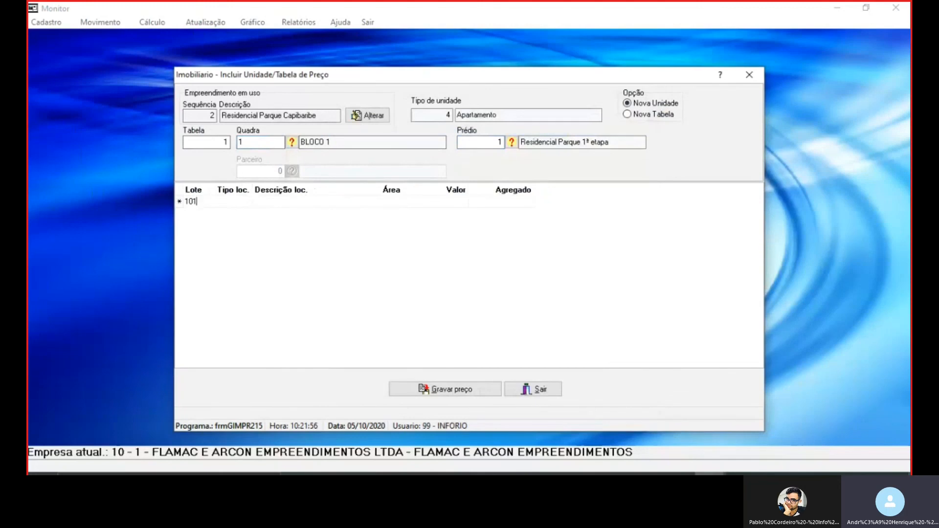
{"action": "type", "text": "a"}
{"action": "key", "text": "BackSpace"}
{"action": "type", "text": "A"}
{"action": "key", "text": "BackSpace"}
Give unit 101 the location type 1o. Pavimento - Tipo A and an Área of 90
{"action": "left_click", "coordinate": [234, 201]}
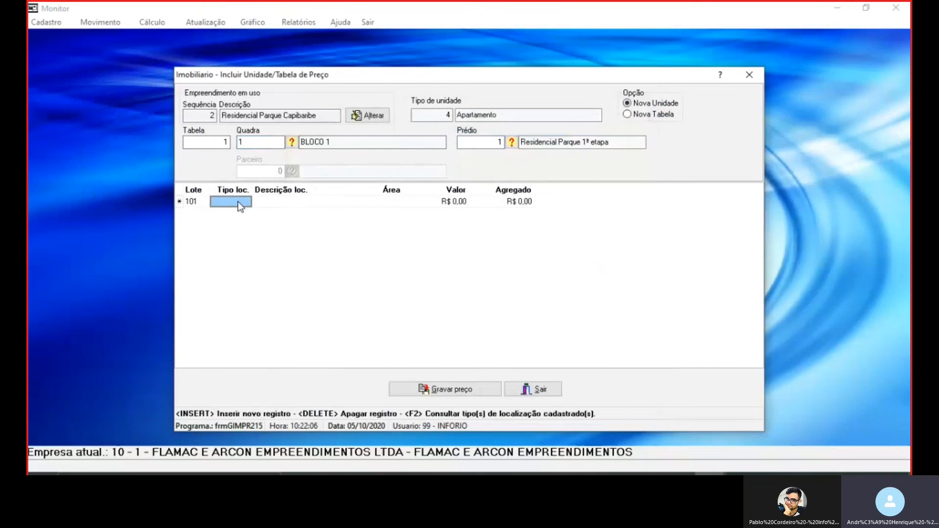
{"action": "key", "text": "F2"}
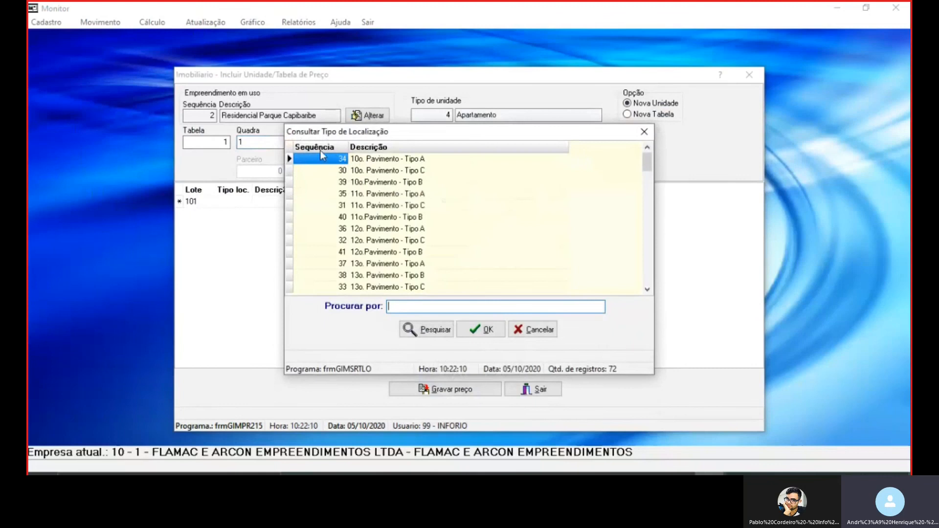
{"action": "left_click", "coordinate": [321, 147]}
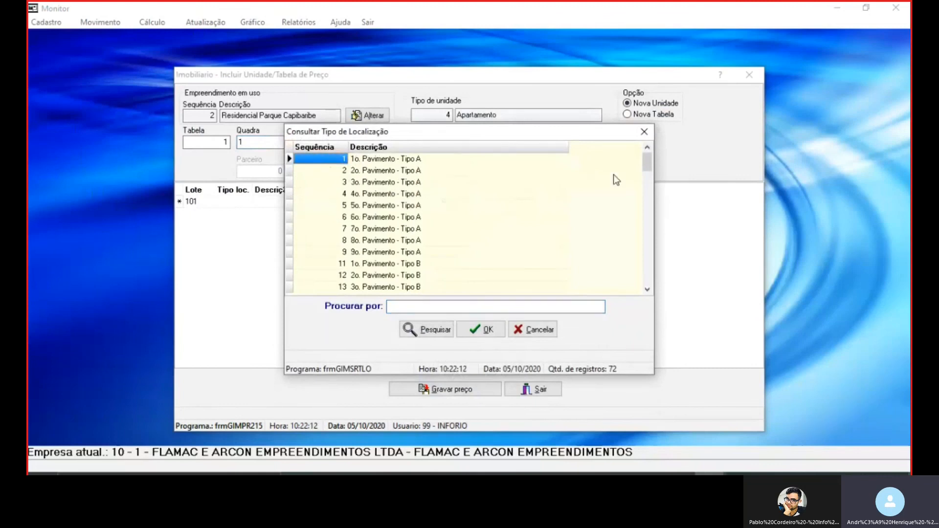
{"action": "left_click_drag", "start_coordinate": [649, 159], "coordinate": [654, 283]}
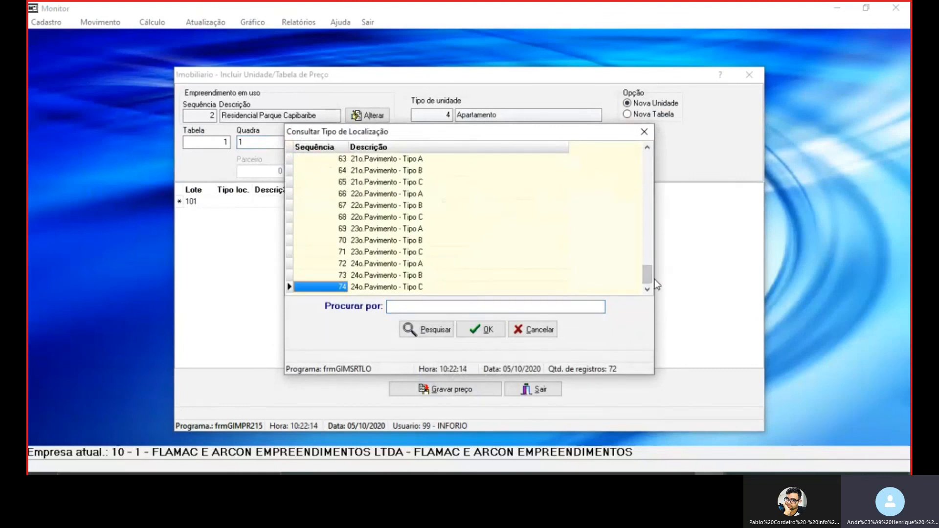
{"action": "left_click_drag", "start_coordinate": [650, 158], "coordinate": [650, 128]}
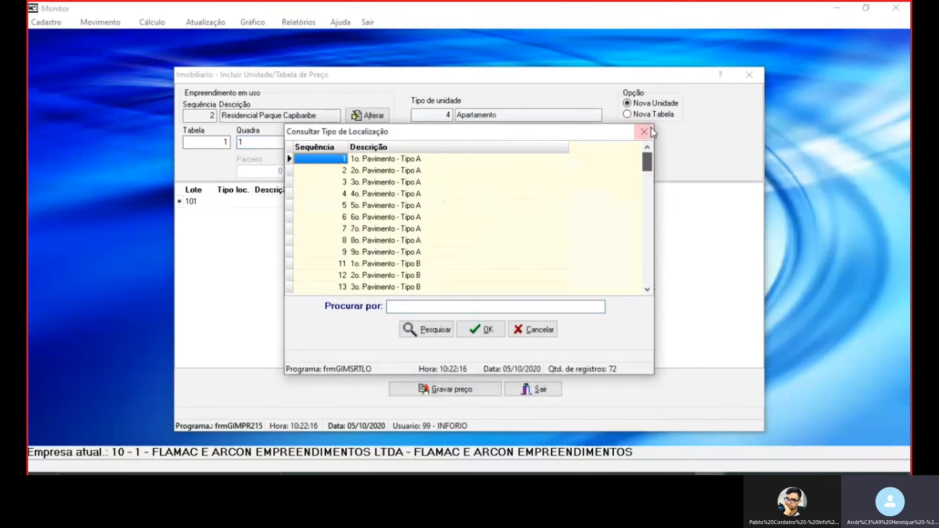
{"action": "double_click", "coordinate": [382, 160]}
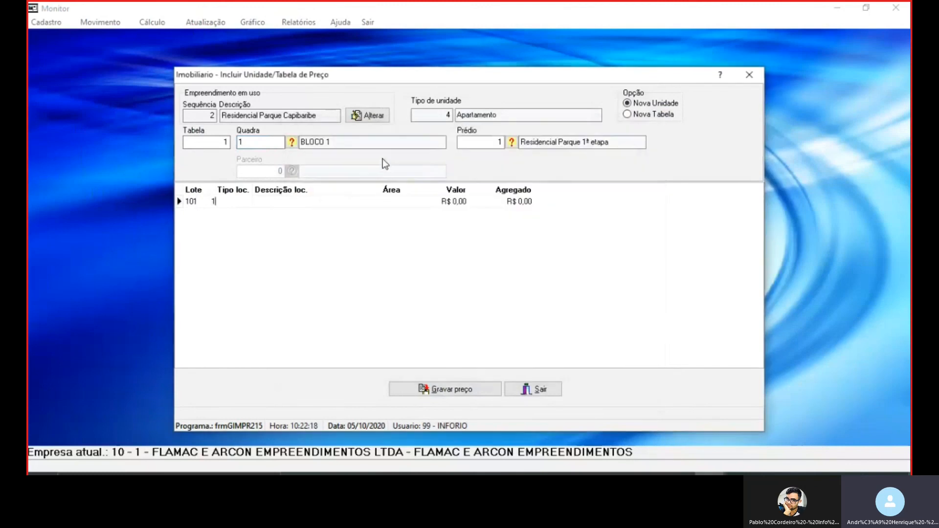
{"action": "key", "text": "Return"}
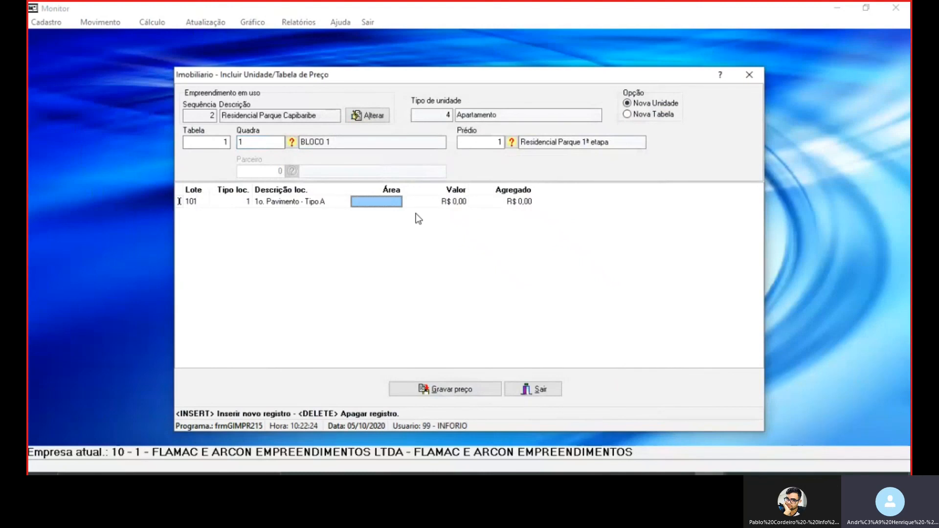
{"action": "type", "text": "90"}
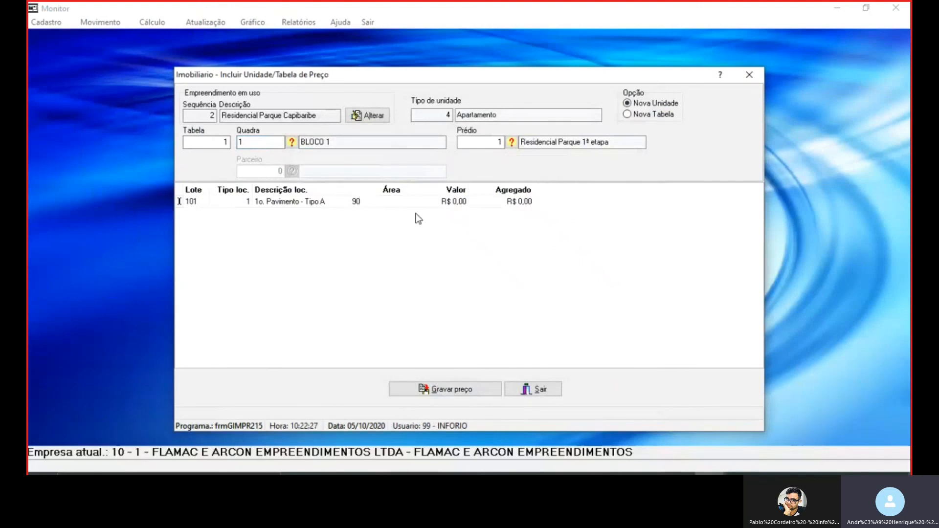
{"action": "key", "text": "Return"}
Check the Tipo de unidade in the development's Empreendimento record and the Unidades form, and return to Incluir Unidade/Tabela de Preço
{"action": "left_click", "coordinate": [709, 473]}
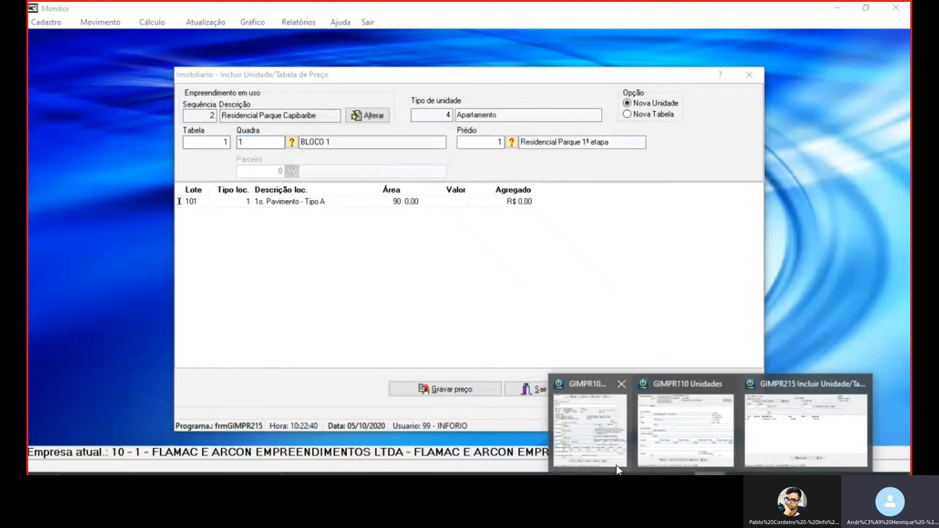
{"action": "left_click", "coordinate": [596, 430]}
{"action": "left_click", "coordinate": [274, 260]}
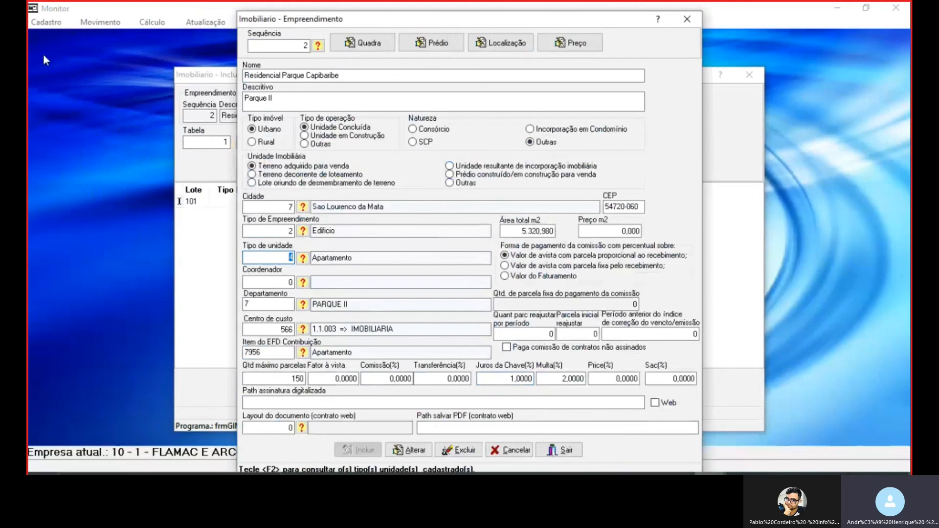
{"action": "left_click", "coordinate": [47, 22]}
{"action": "left_click", "coordinate": [296, 133]}
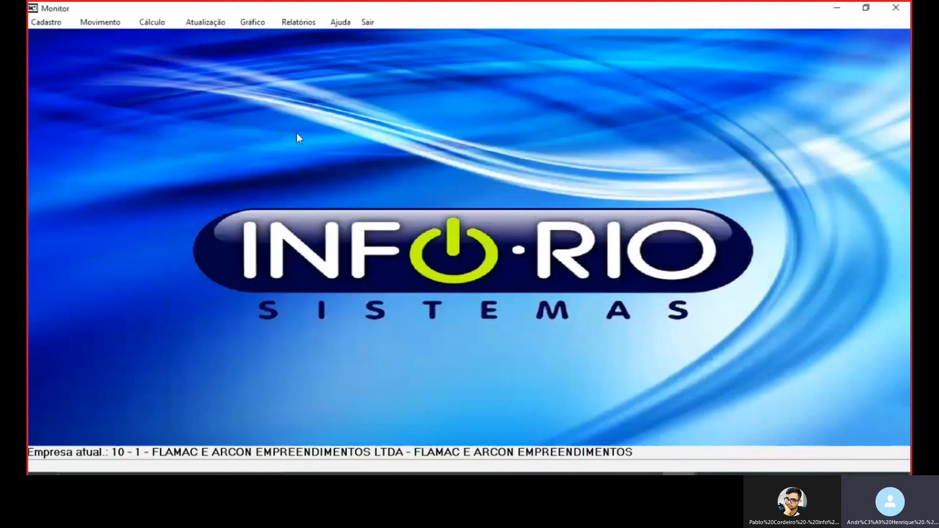
{"action": "mouse_move", "coordinate": [710, 475]}
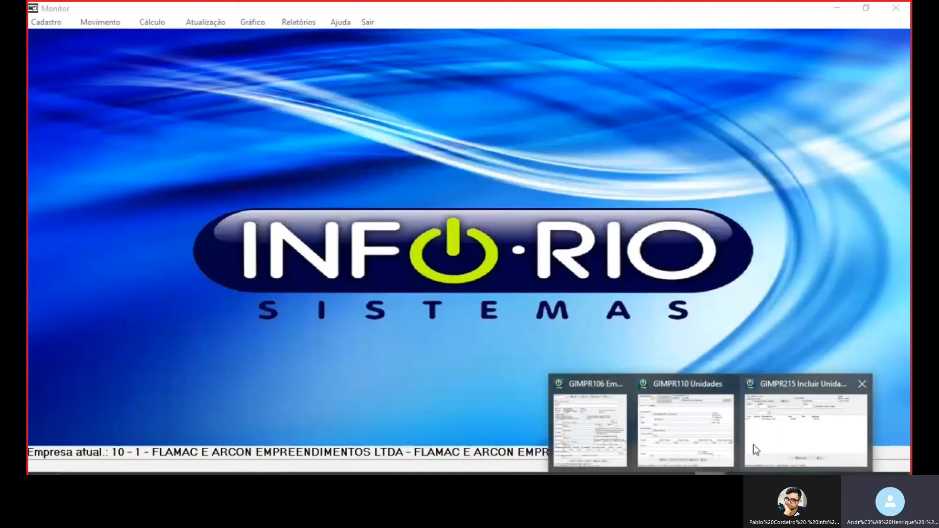
{"action": "left_click", "coordinate": [675, 444]}
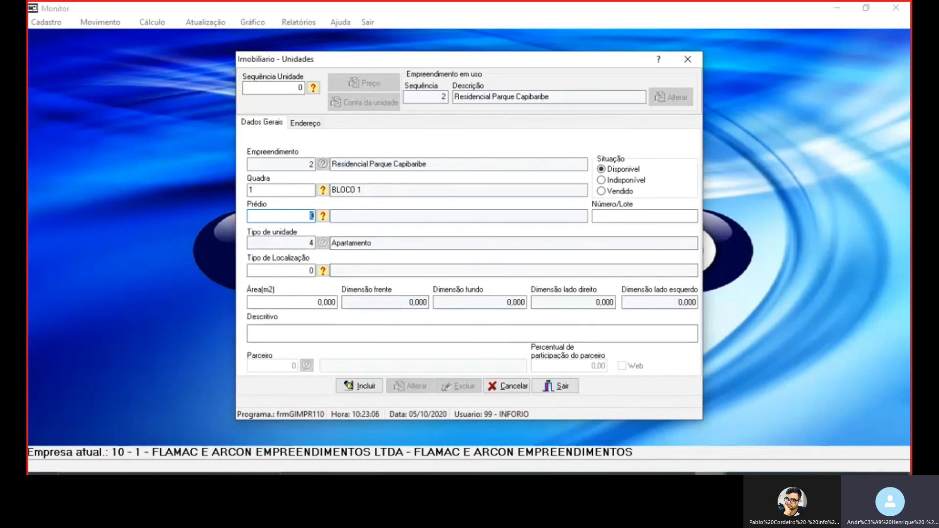
{"action": "left_click", "coordinate": [806, 425]}
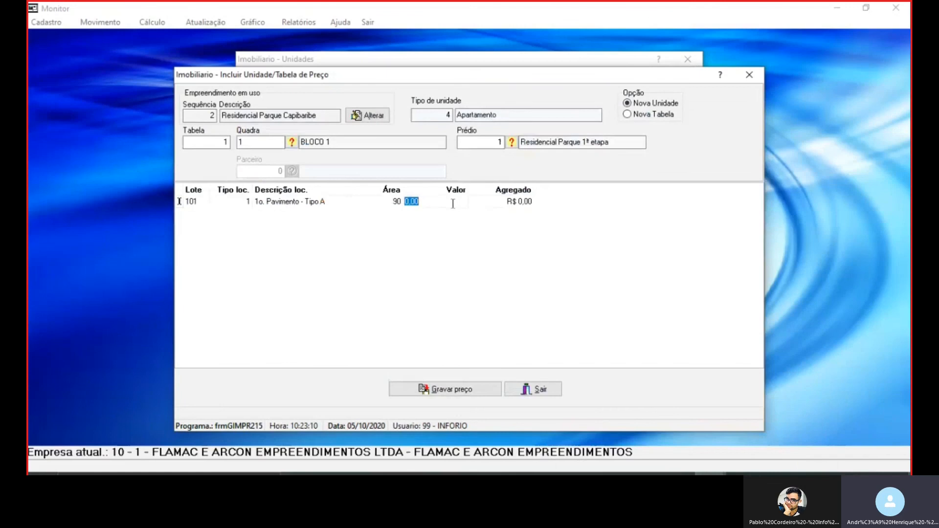
{"action": "type", "text": "450"}
{"action": "key", "text": "Return"}
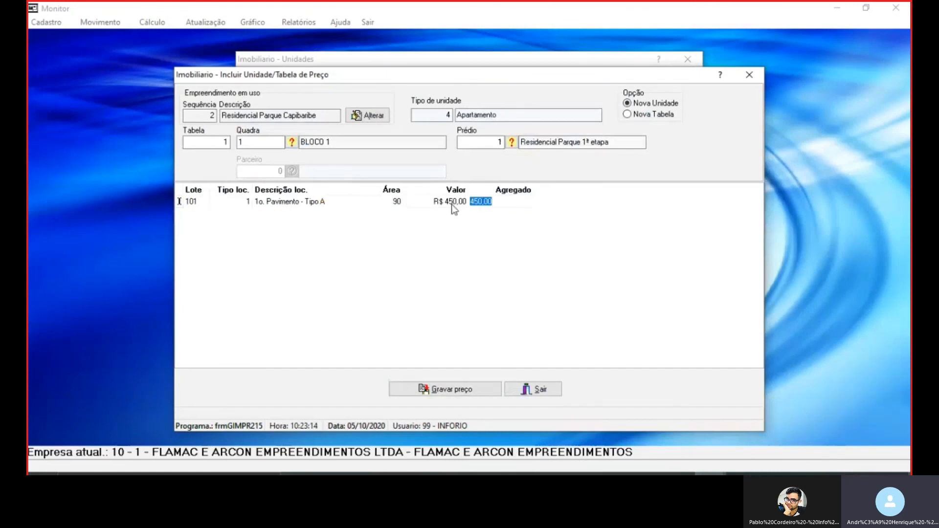
{"action": "key", "text": "Return"}
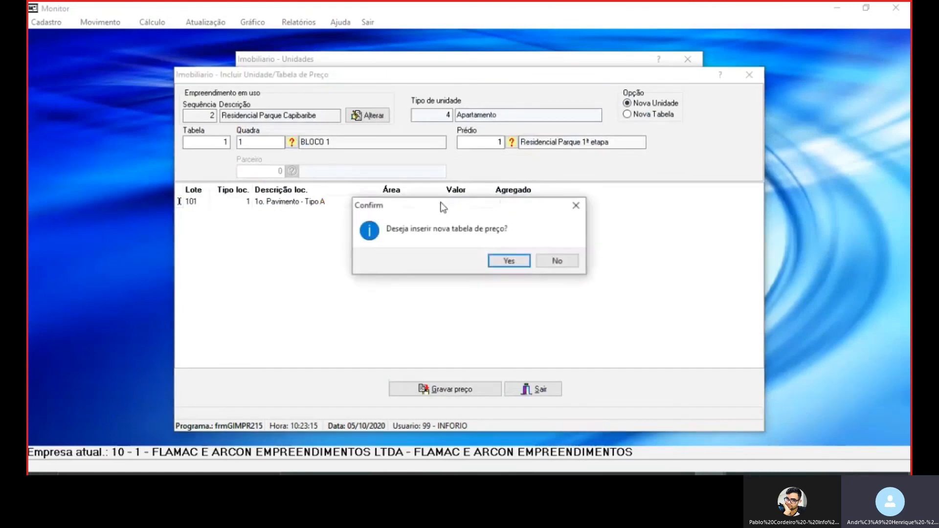
{"action": "left_click", "coordinate": [560, 260]}
Set unit 101's Valor and Agregado to 450000 and add a new row that replicates its data
{"action": "type", "text": "4"}
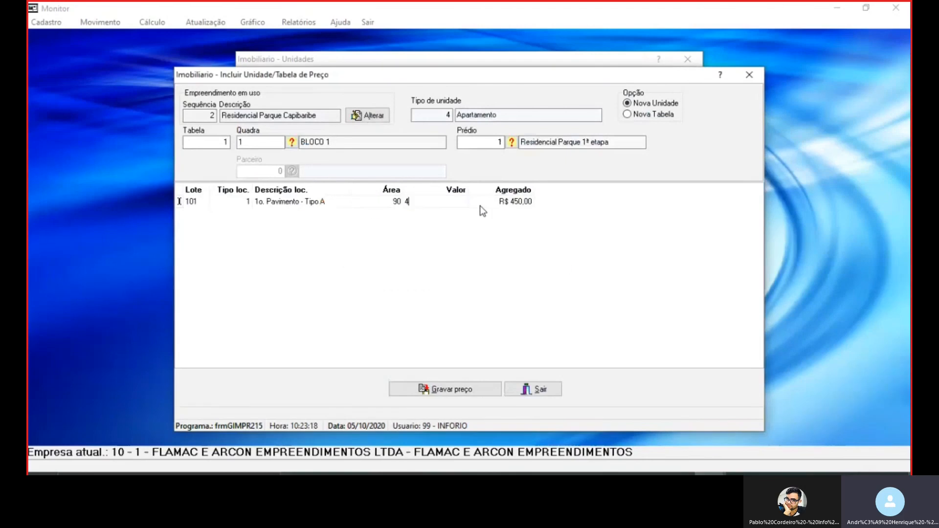
{"action": "type", "text": "50000"}
{"action": "left_click", "coordinate": [481, 205]}
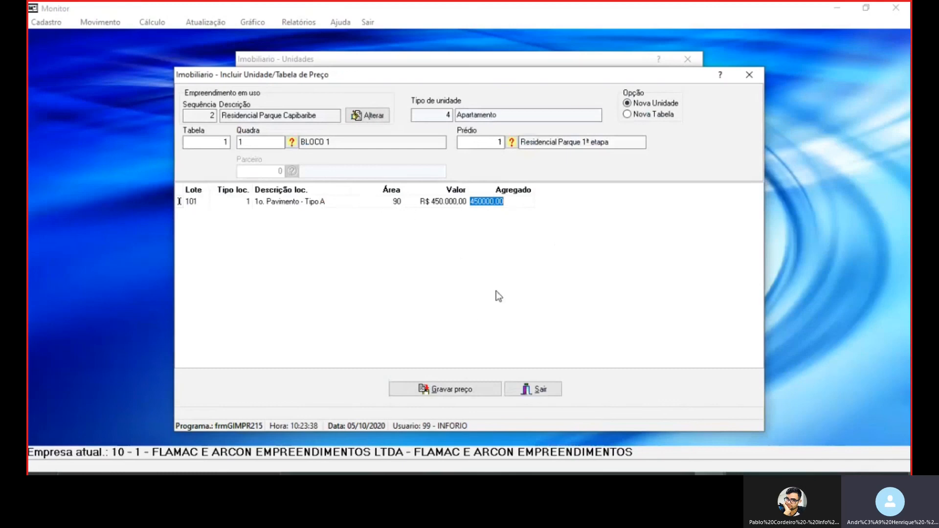
{"action": "key", "text": "Return"}
{"action": "left_click", "coordinate": [504, 259]}
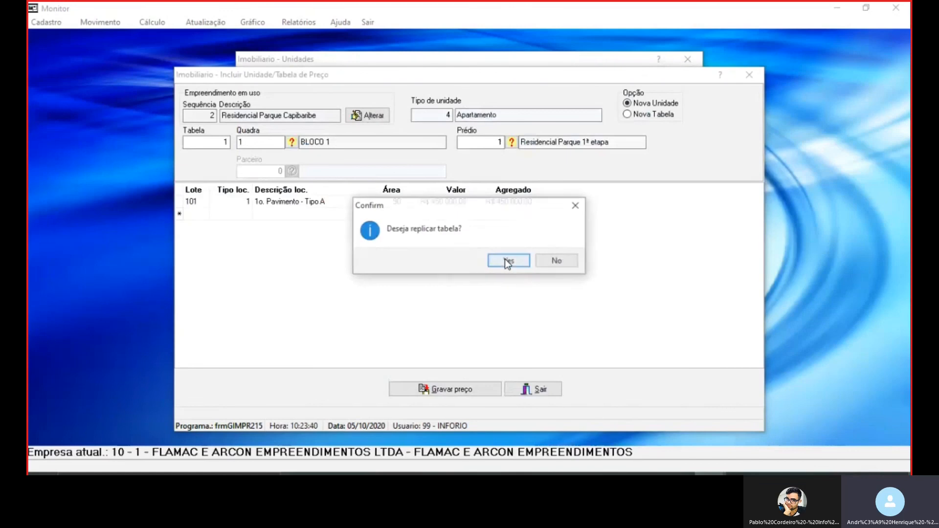
{"action": "left_click", "coordinate": [507, 261]}
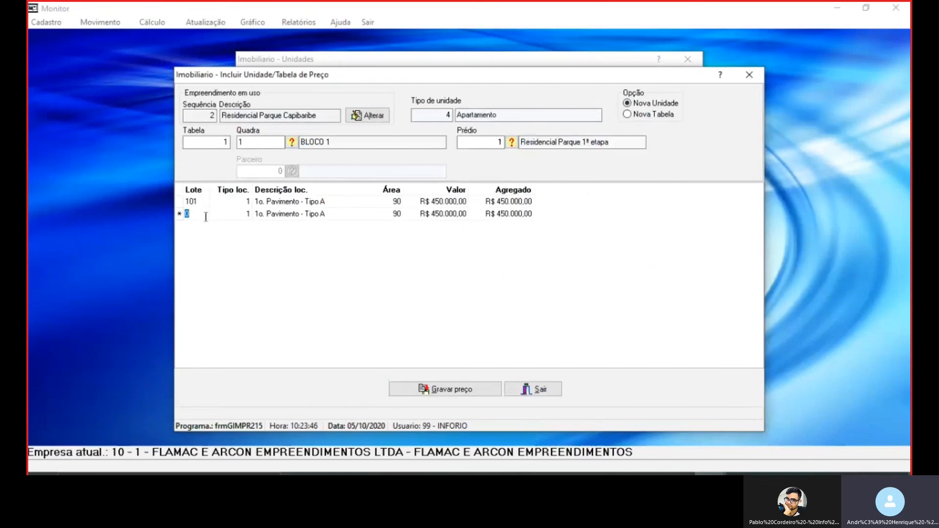
Enter 102 as the Lote of the replicated row, keep its copied values and decline a further price row
{"action": "type", "text": "102"}
{"action": "key", "text": "Return"}
{"action": "key", "text": "Return"}
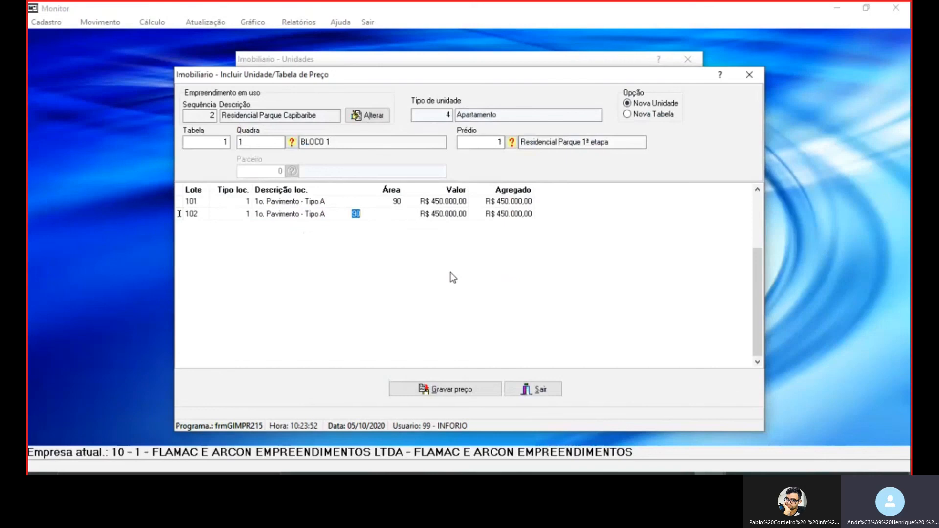
{"action": "key", "text": "Return"}
{"action": "key", "text": "Return"}
{"action": "key", "text": "Return"}
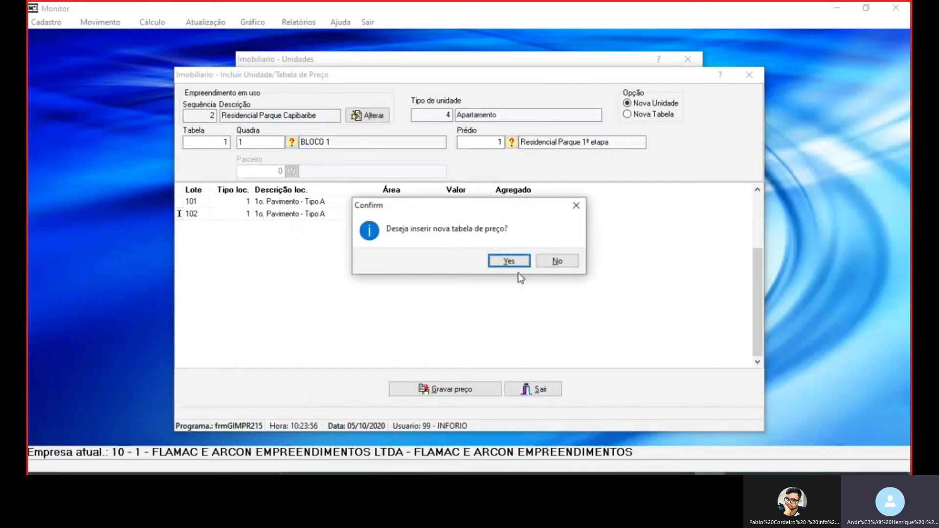
{"action": "left_click", "coordinate": [560, 261]}
Save the price table for units 101 and 102 and dismiss the resulting messages
{"action": "left_click", "coordinate": [453, 389]}
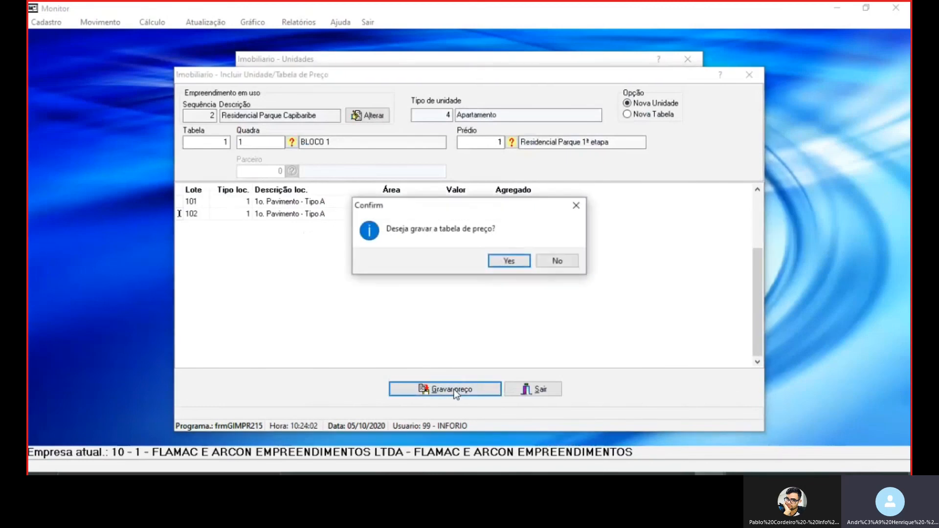
{"action": "left_click", "coordinate": [501, 265]}
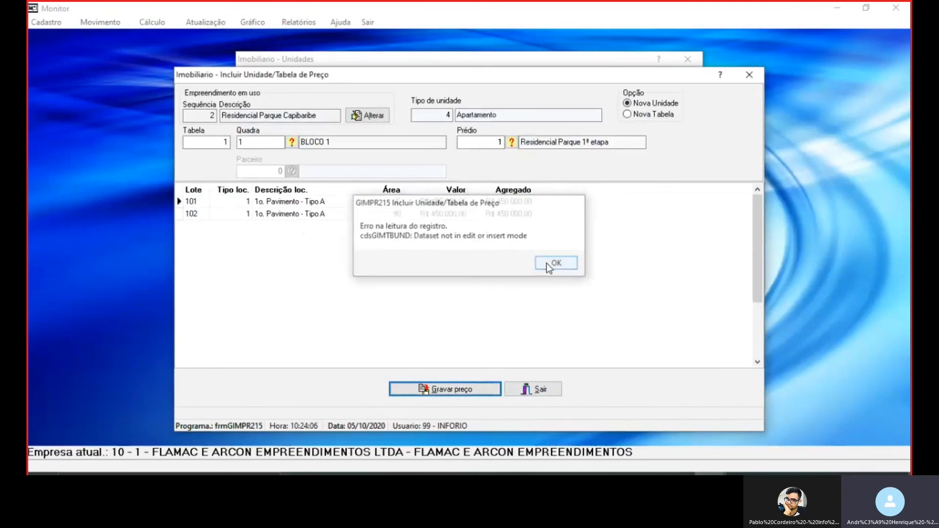
{"action": "left_click", "coordinate": [547, 263]}
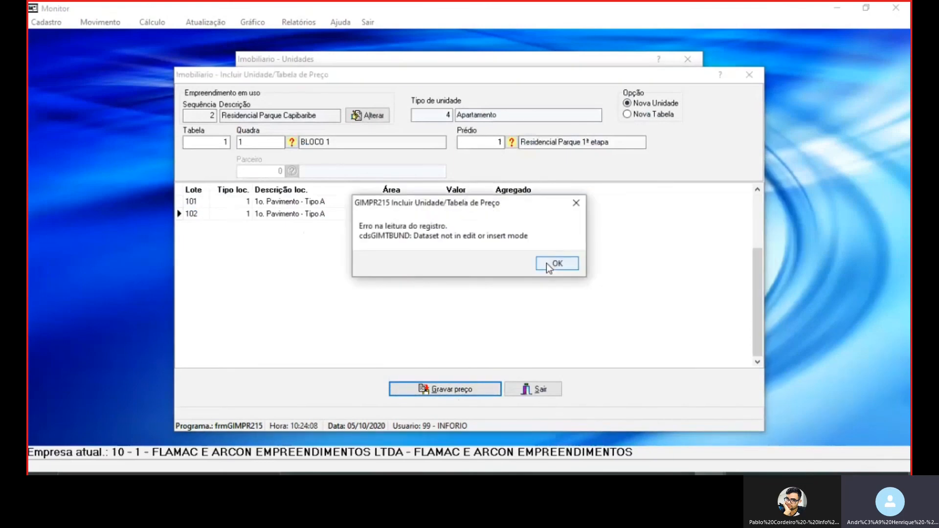
{"action": "left_click", "coordinate": [546, 263]}
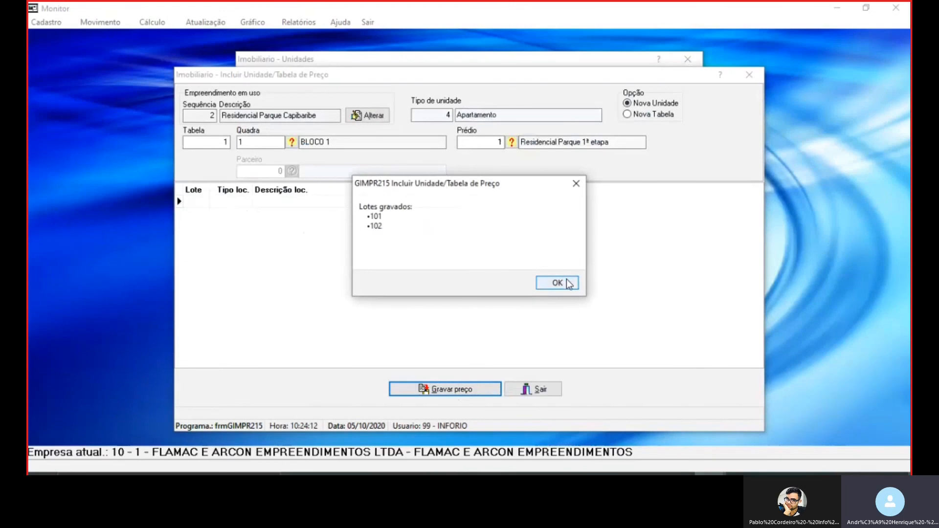
{"action": "left_click", "coordinate": [567, 283]}
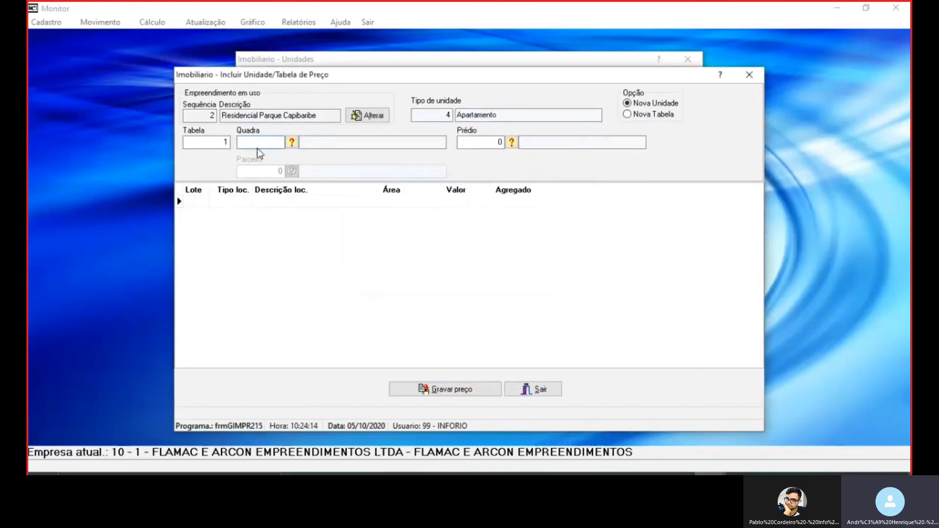
Set the Quadra to BLOCO 2 and the Prédio to Residencial Parque 1ª etapa for the next units
{"action": "type", "text": "2"}
{"action": "key", "text": "Tab"}
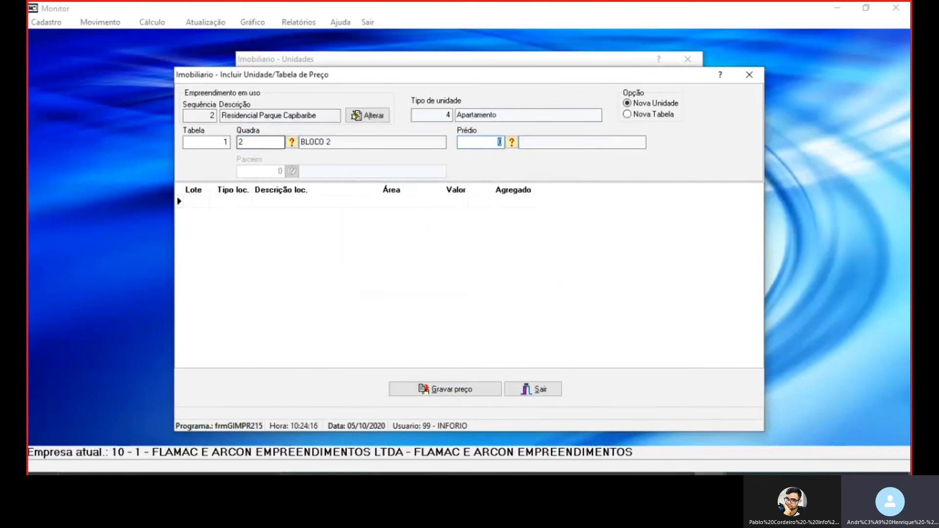
{"action": "type", "text": "1"}
{"action": "key", "text": "Tab"}
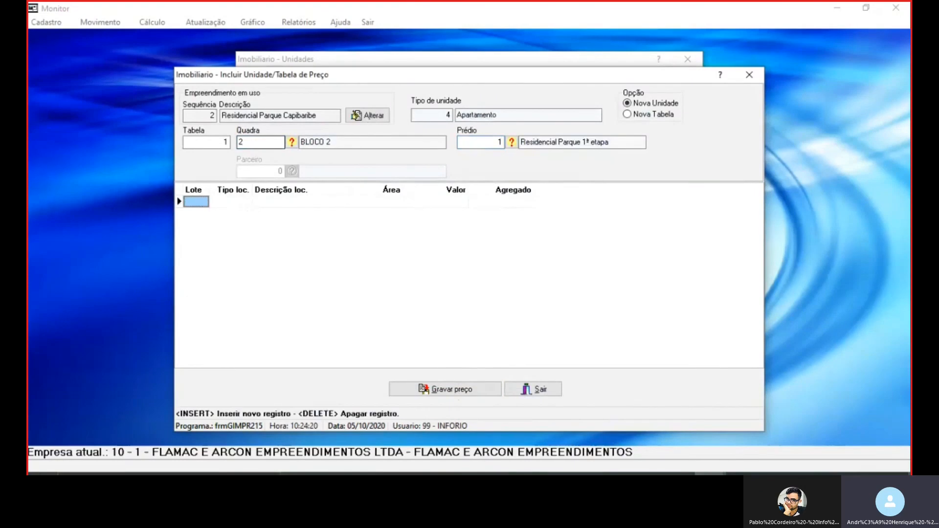
Add unit 201 with location type 1o. Pavimento - Tipo A and an Área of 110
{"action": "type", "text": "201"}
{"action": "key", "text": "Tab"}
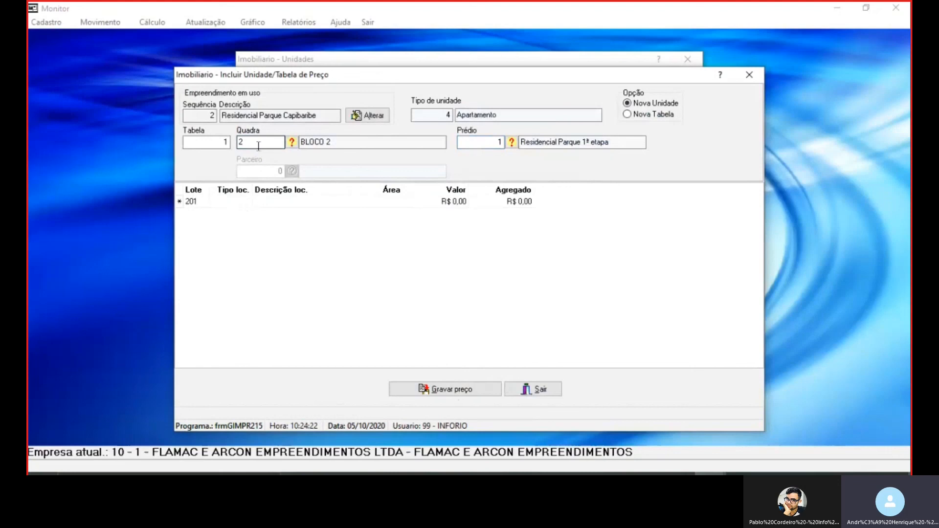
{"action": "type", "text": "1"}
{"action": "key", "text": "Tab"}
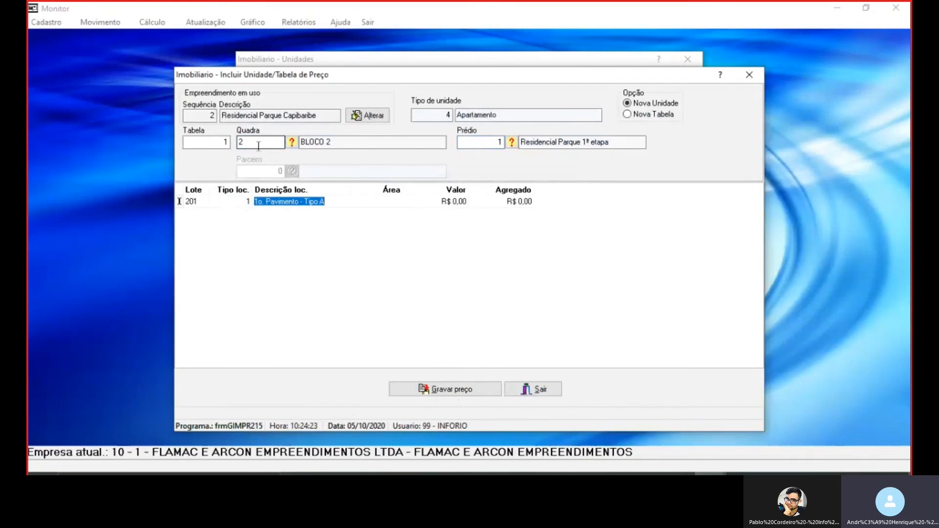
{"action": "key", "text": "Tab"}
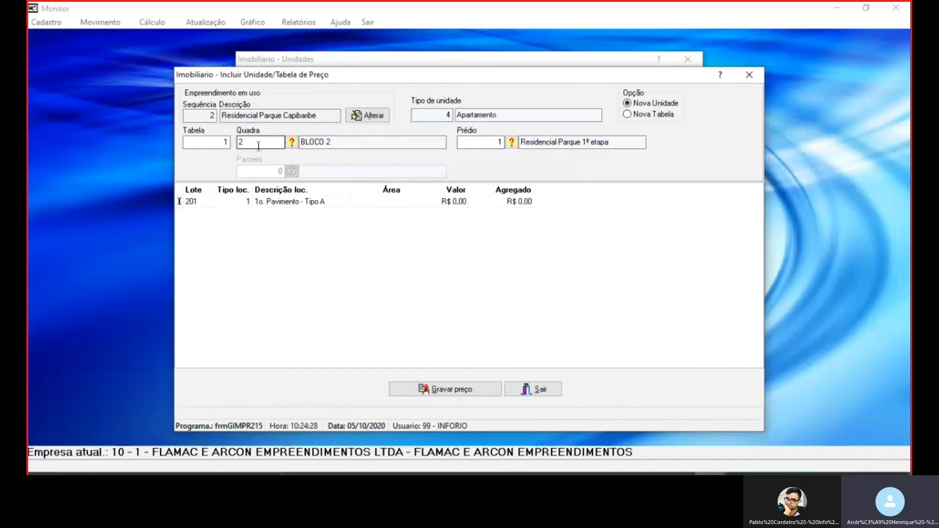
{"action": "type", "text": "1"}
{"action": "key", "text": "BackSpace"}
{"action": "type", "text": "10"}
{"action": "key", "text": "BackSpace"}
{"action": "type", "text": "10"}
{"action": "key", "text": "Tab"}
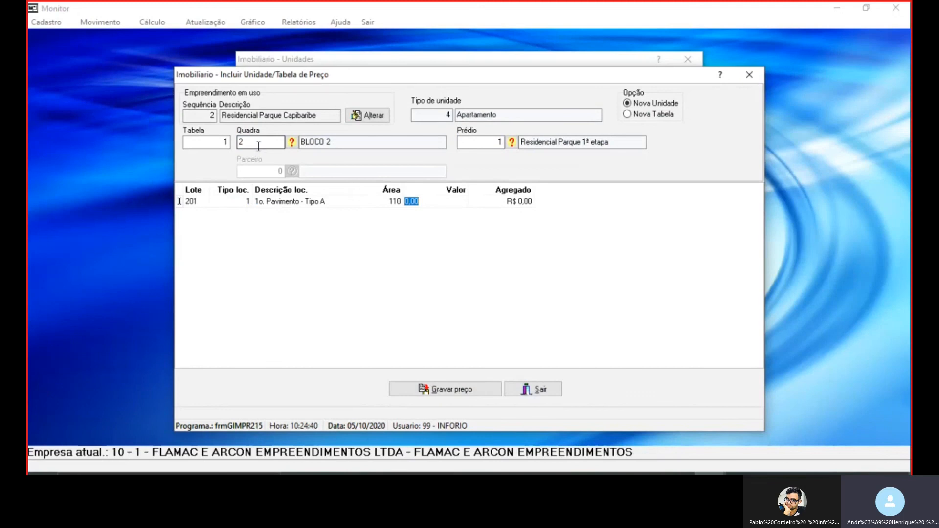
Set unit 201's Valor and Agregado to 600000 and replicate its row as unit 202
{"action": "type", "text": "600000"}
{"action": "key", "text": "Return"}
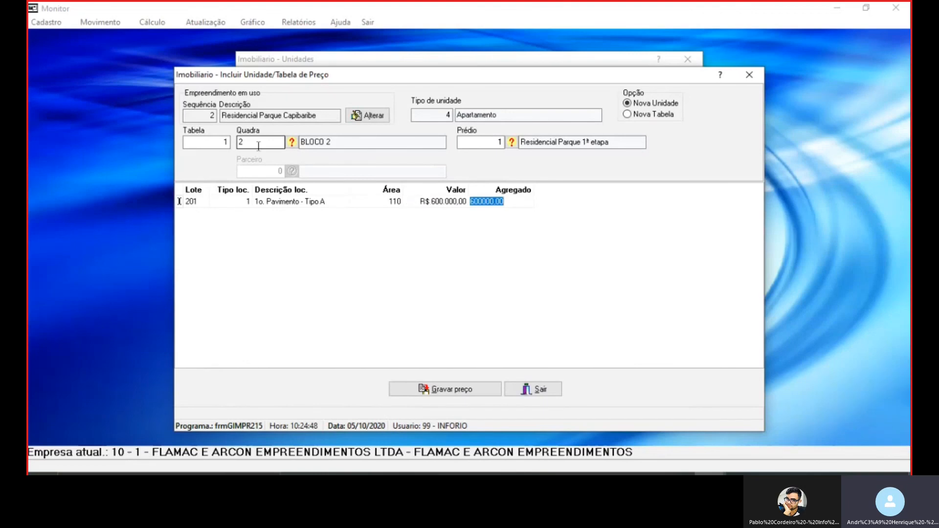
{"action": "key", "text": "Return"}
{"action": "key", "text": "Return"}
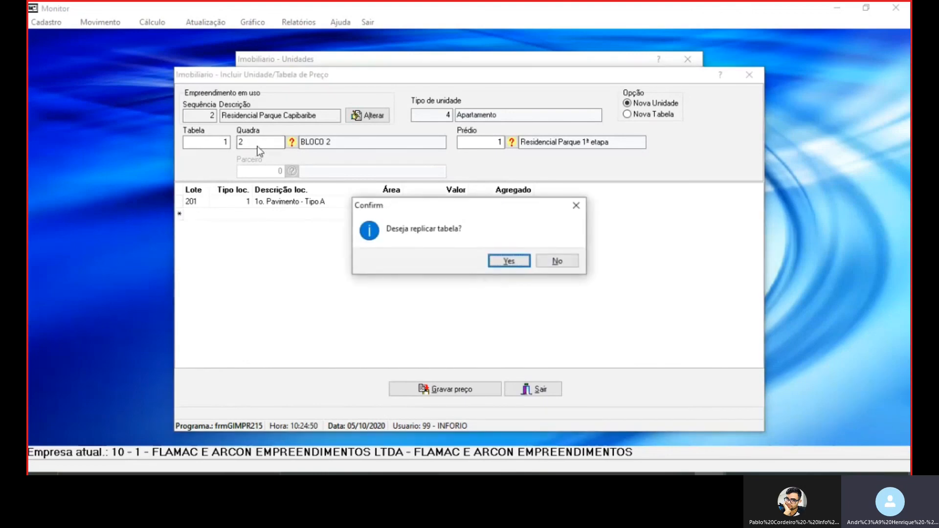
{"action": "key", "text": "Return"}
{"action": "type", "text": "202"}
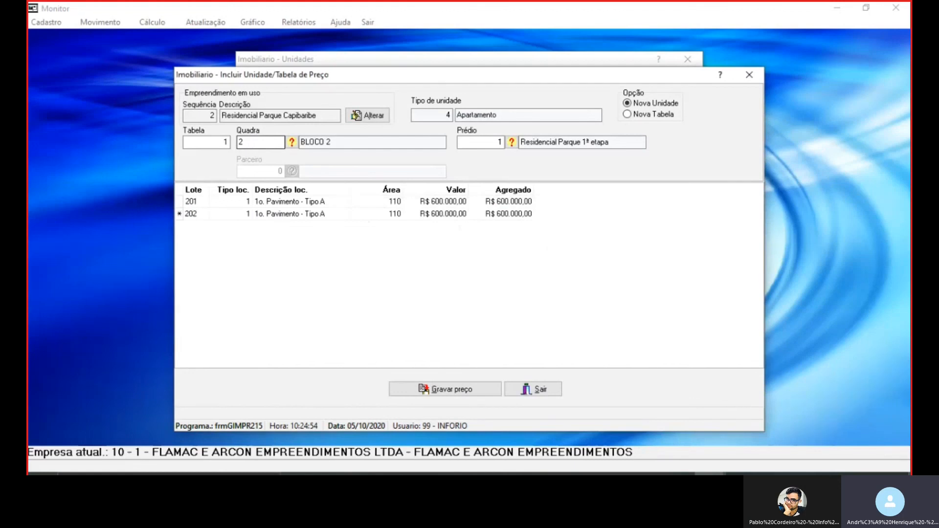
{"action": "key", "text": "Return"}
Save the price table for units 201 and 202 and dismiss the resulting messages
{"action": "left_click", "coordinate": [450, 390]}
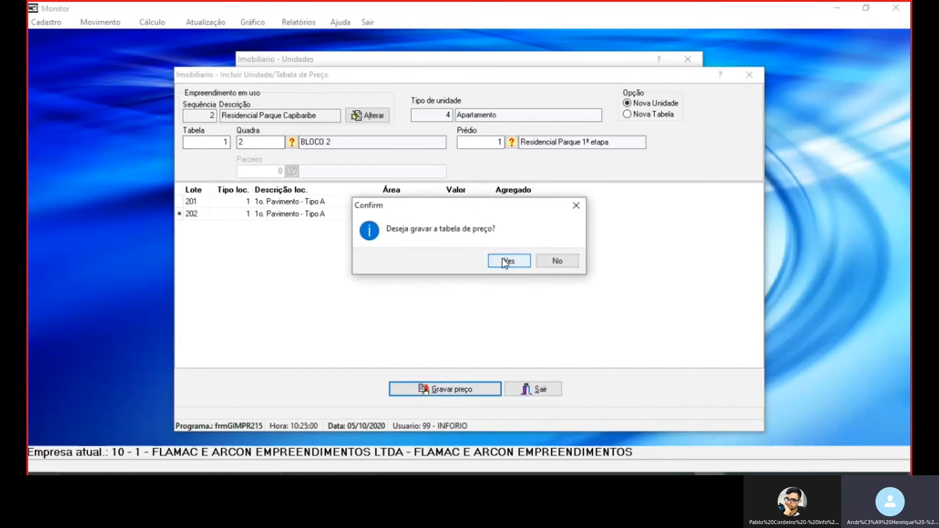
{"action": "left_click", "coordinate": [505, 261]}
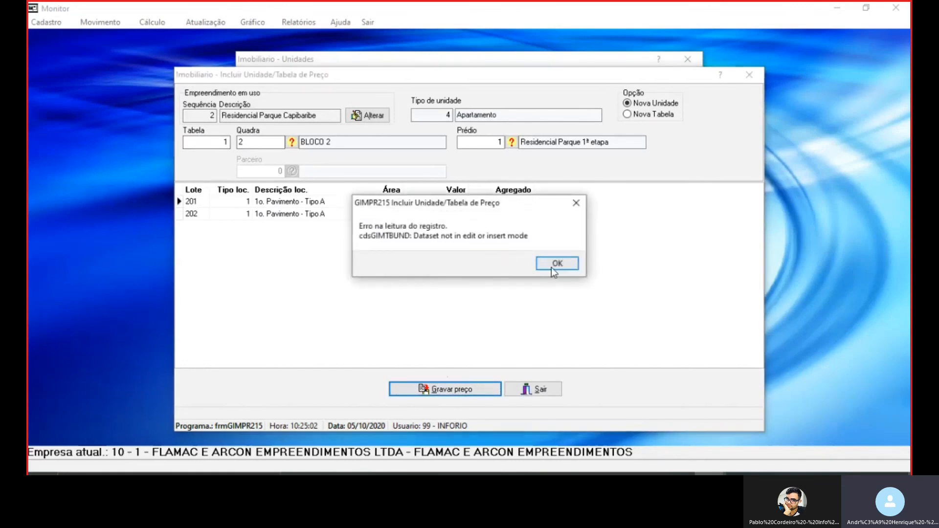
{"action": "left_click", "coordinate": [552, 267]}
{"action": "left_click", "coordinate": [550, 267]}
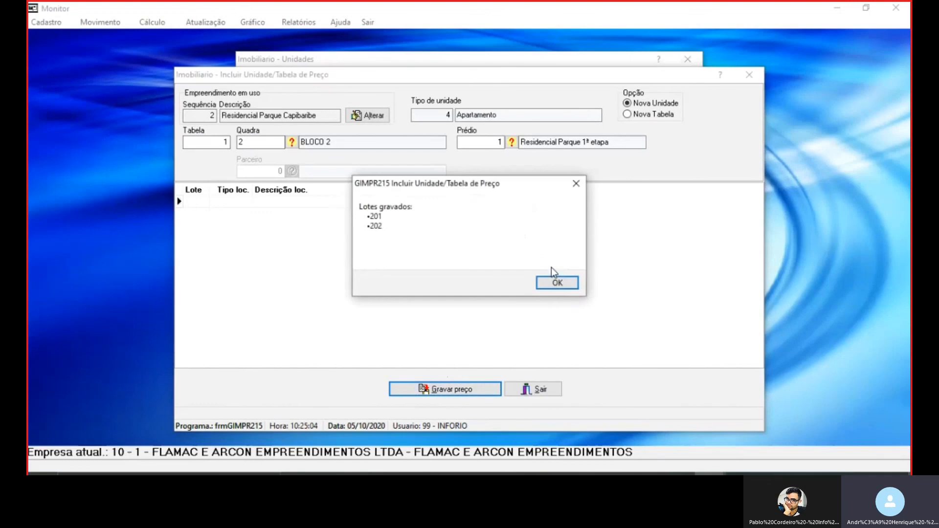
{"action": "left_click", "coordinate": [555, 279]}
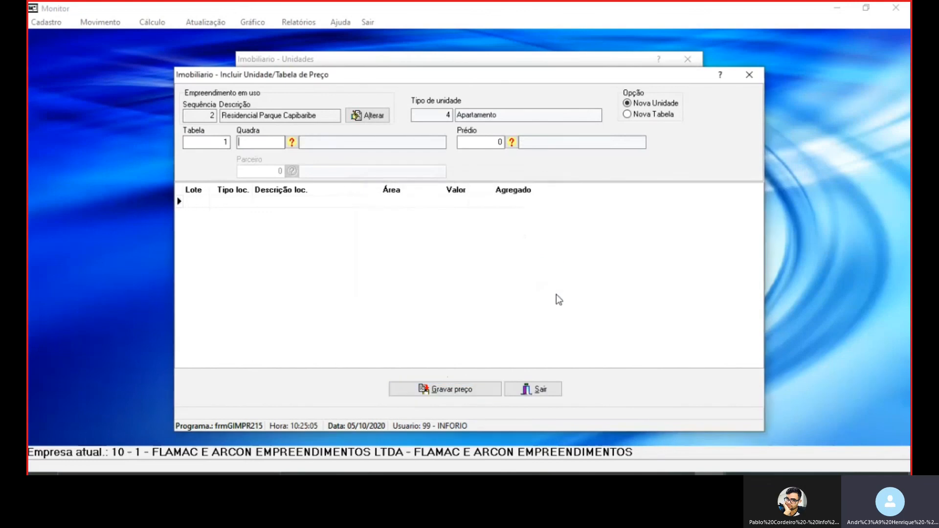
Close the Incluir Unidade/Tabela de Preço and Unidades forms
{"action": "left_click", "coordinate": [550, 391]}
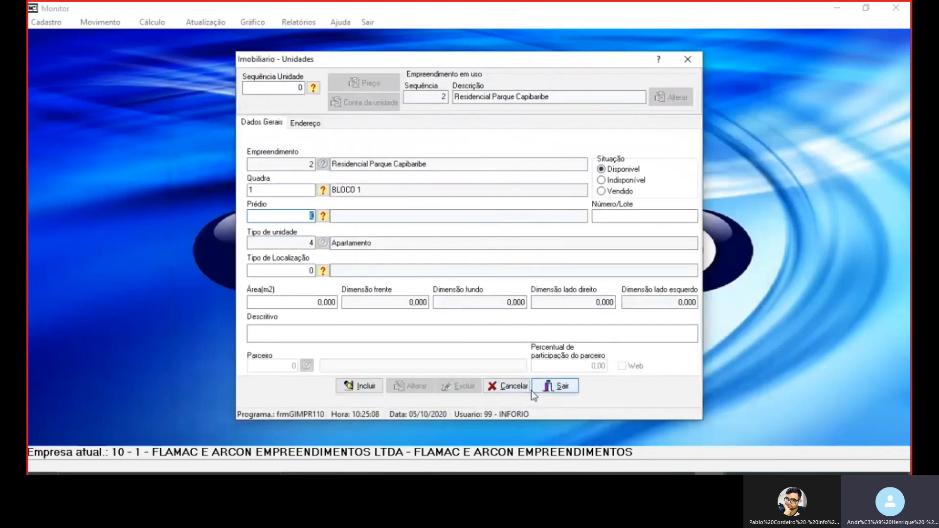
{"action": "left_click", "coordinate": [540, 387]}
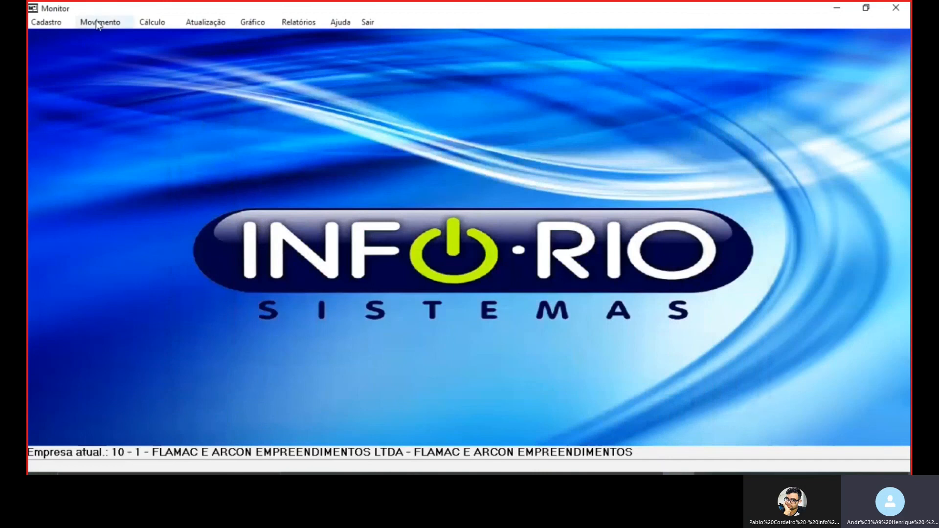
{"action": "left_click", "coordinate": [583, 474]}
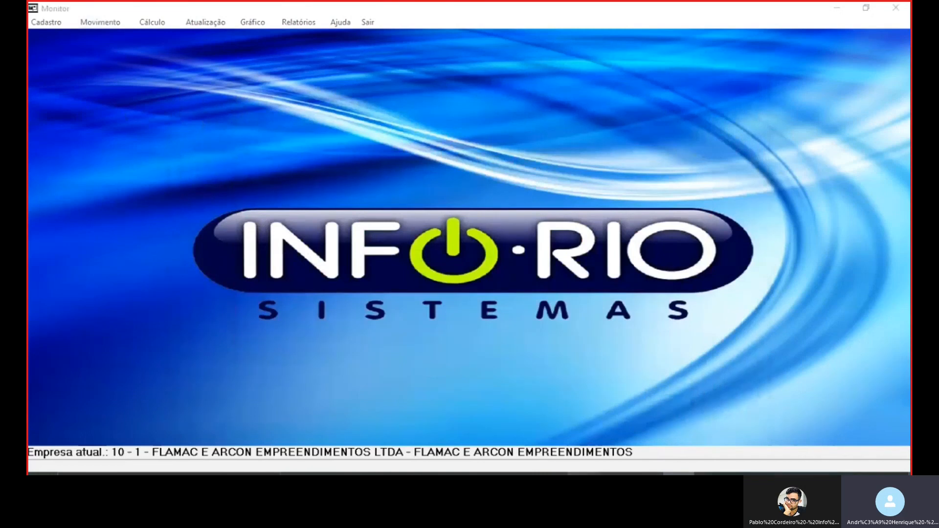